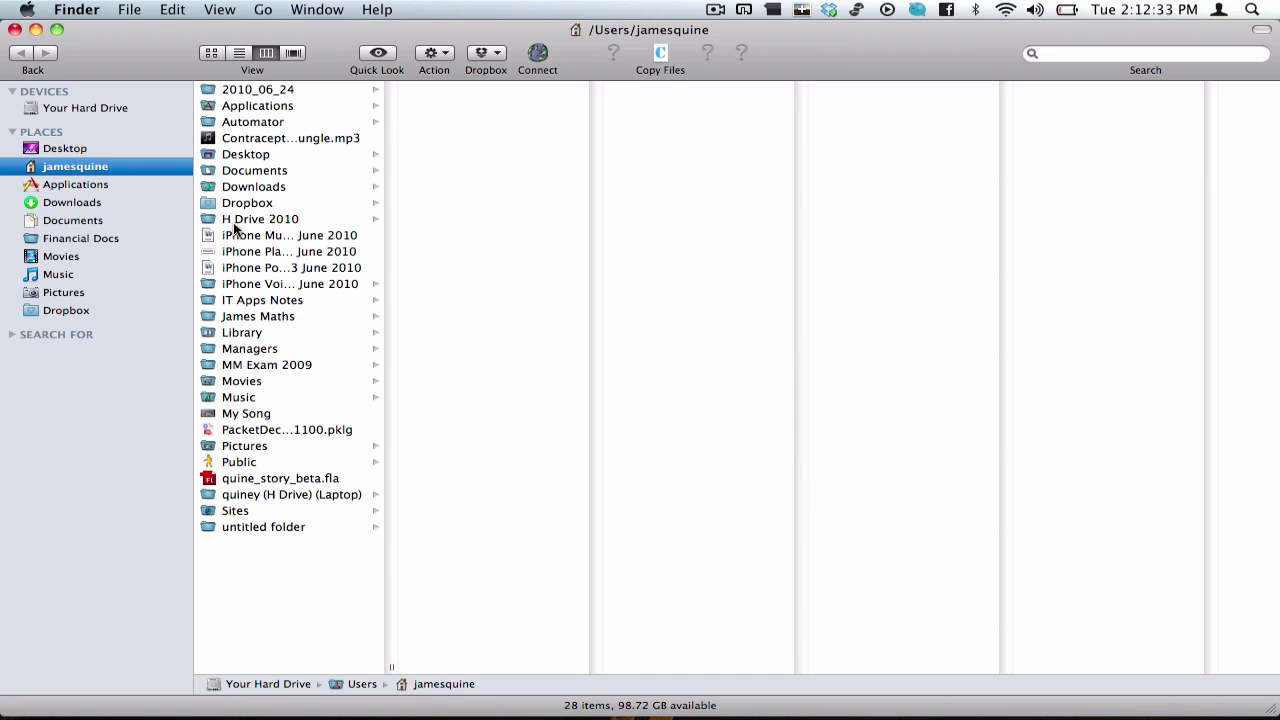
Step: Show the Financial Docs folder listing Financials 2007 through 2010.xlsx
click(90, 238)
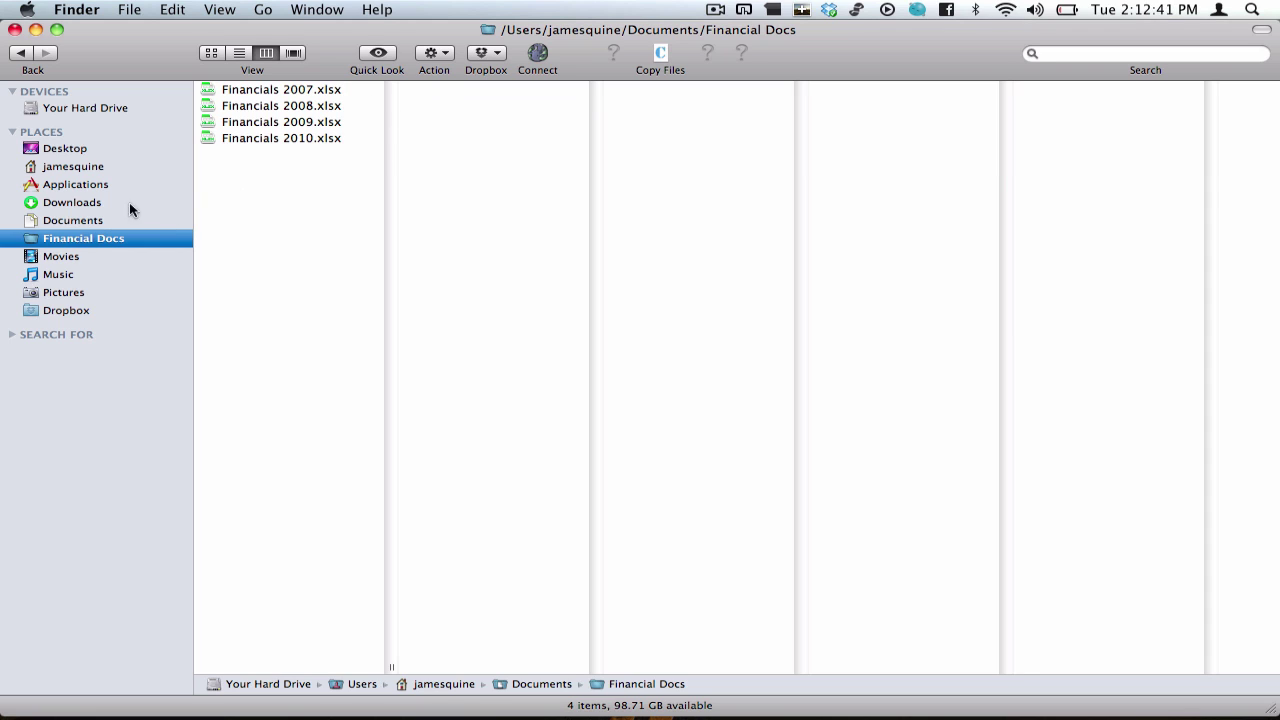
right_click(79, 241)
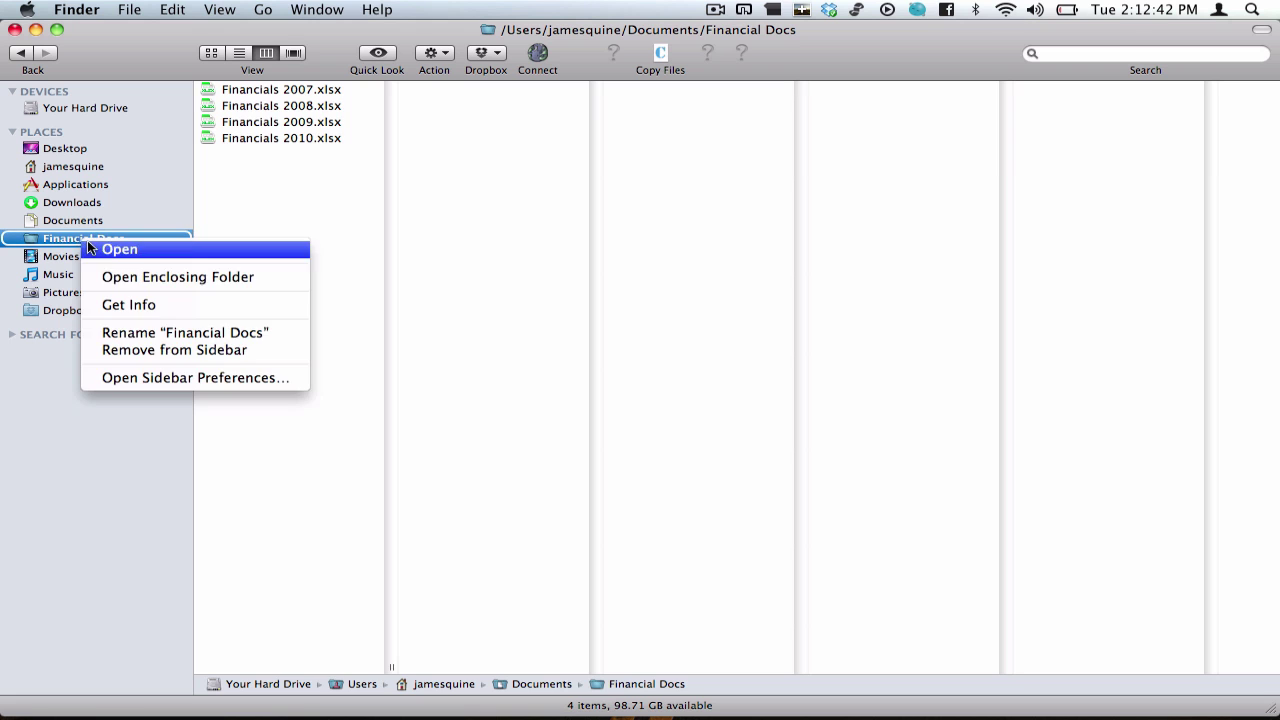
click(143, 310)
click(190, 505)
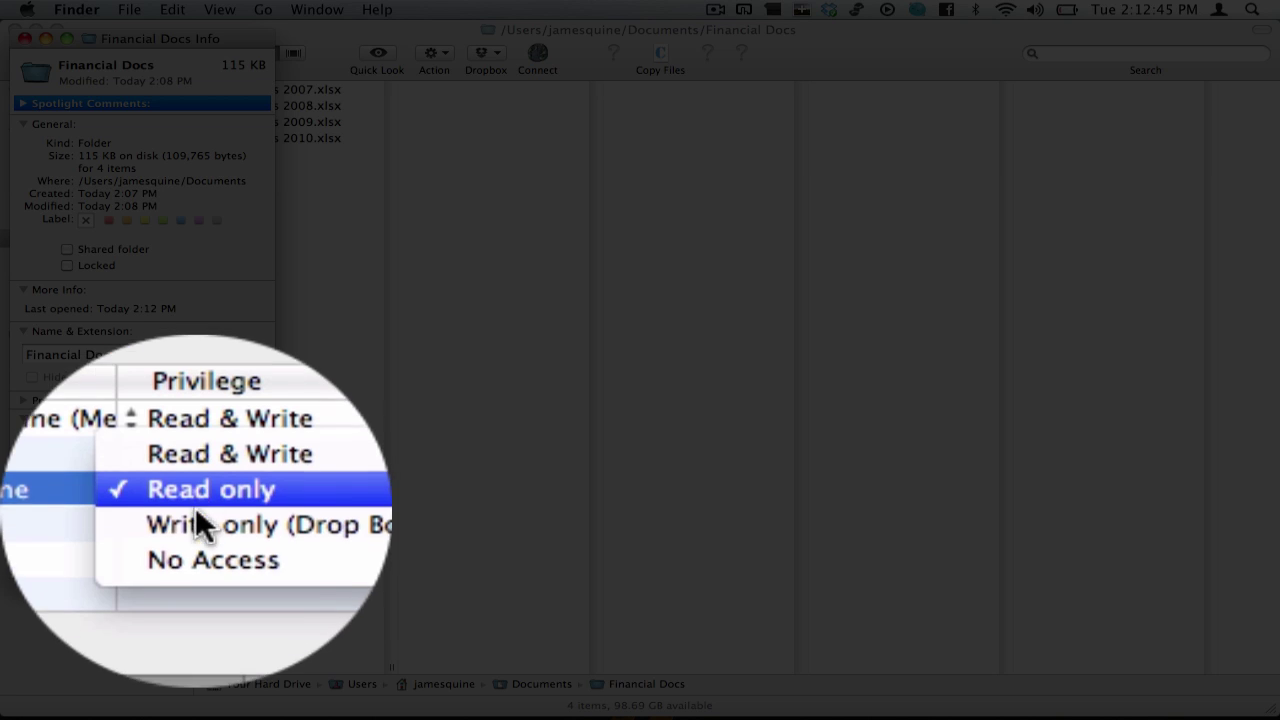
click(195, 540)
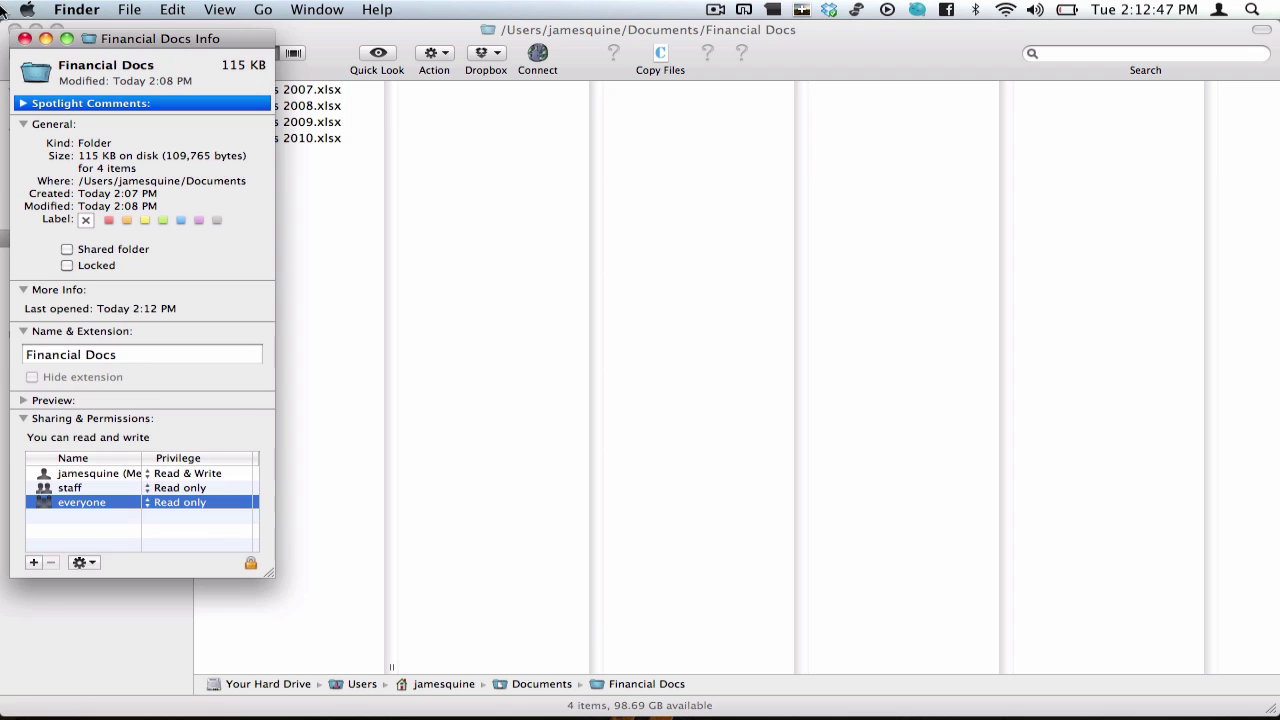
click(23, 39)
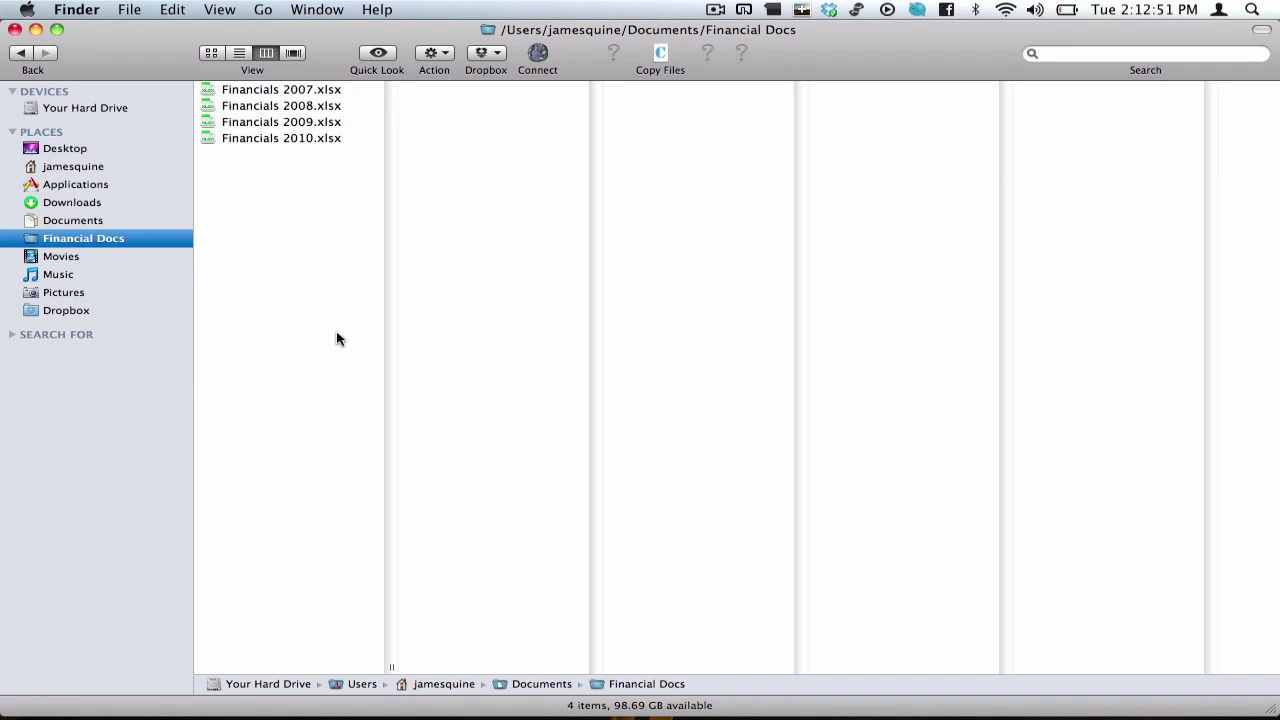
Step: Navigate Finder to Applications › Utilities, where Disk Utility is listed
mouse_move(849, 717)
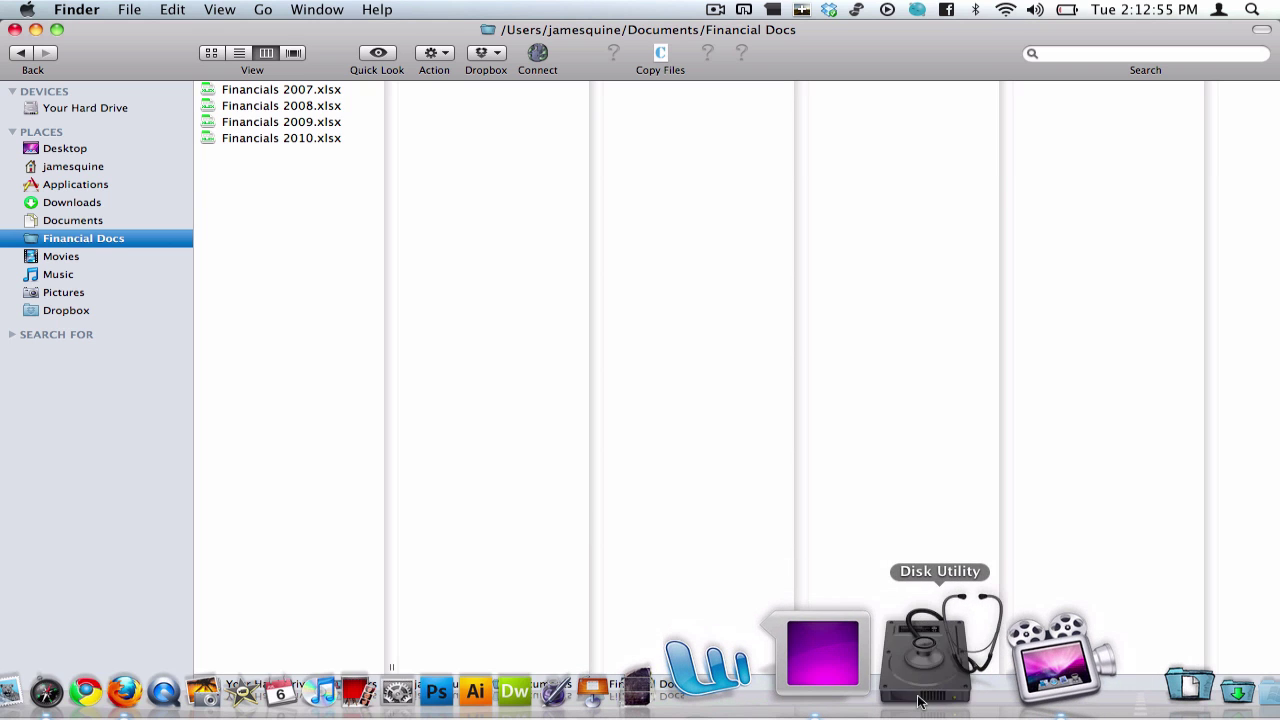
click(919, 703)
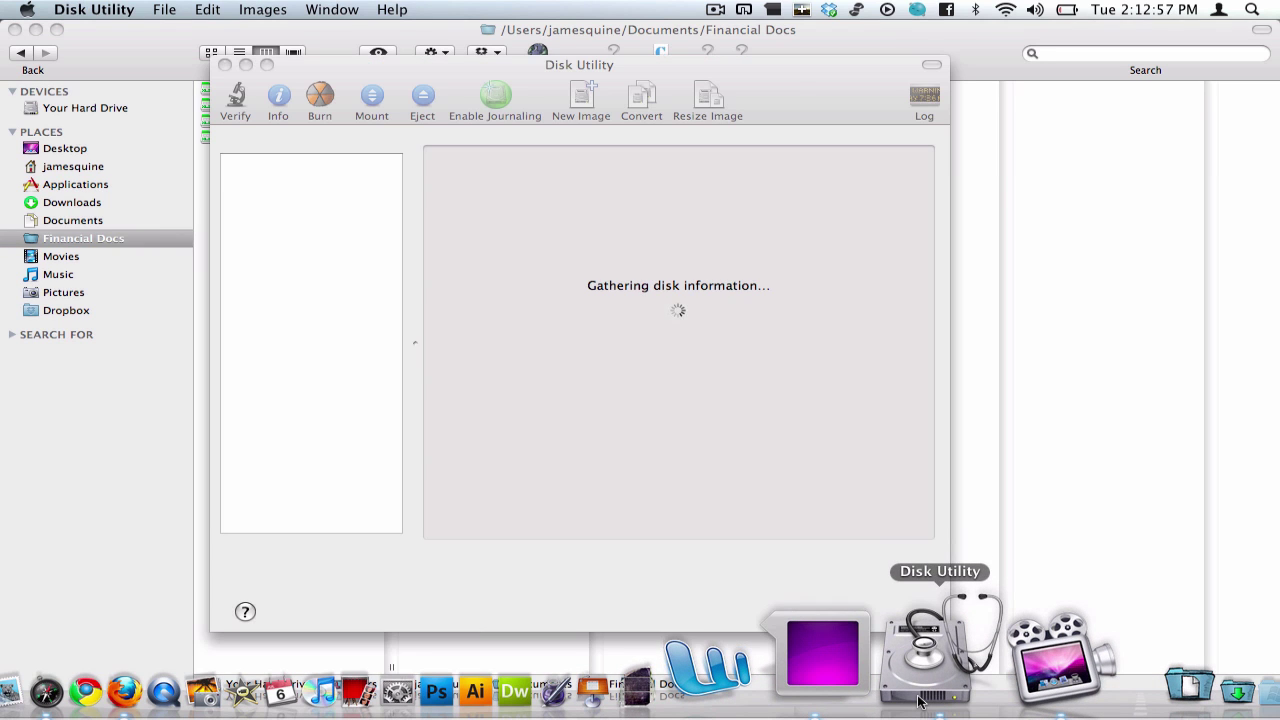
click(100, 357)
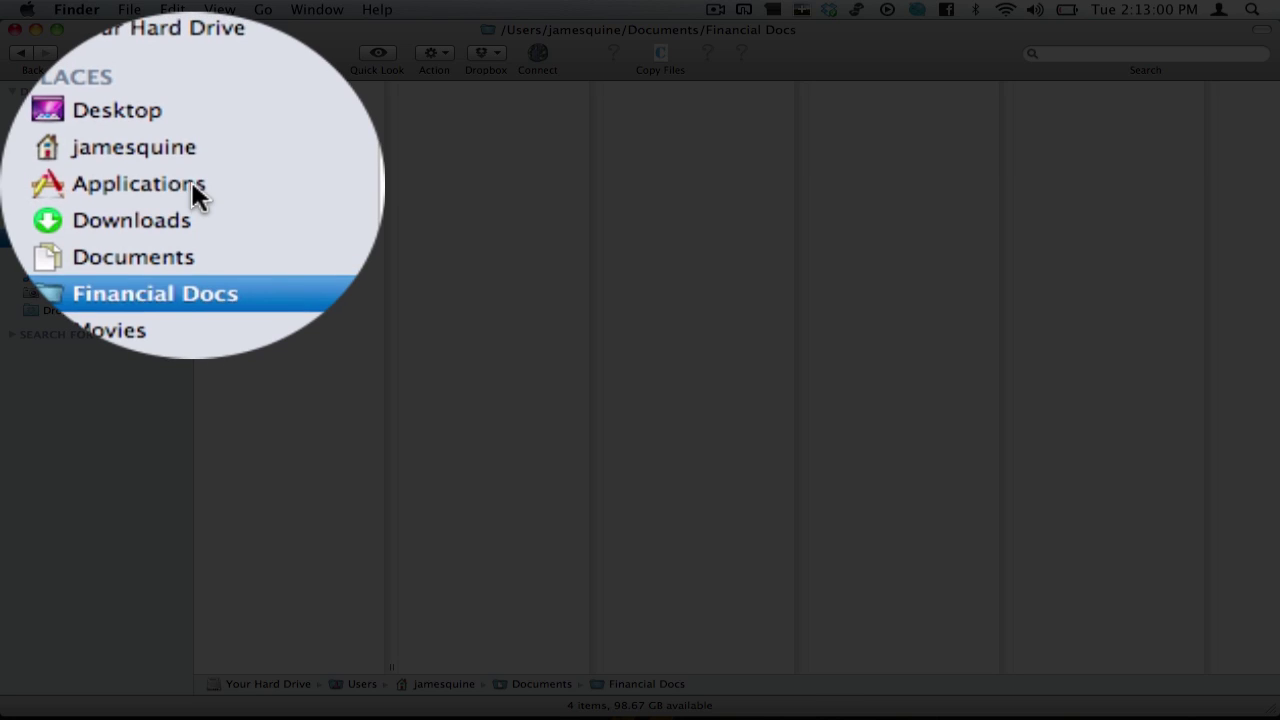
click(99, 184)
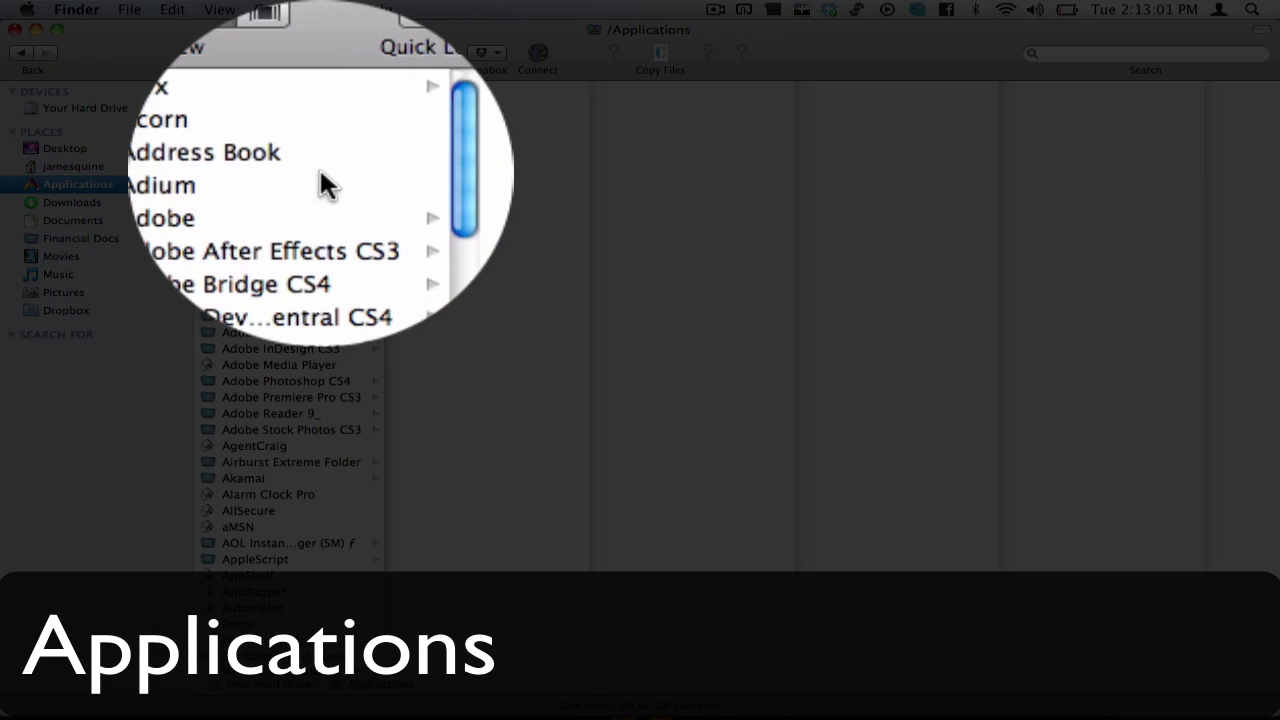
scroll(346, 142, down, 20)
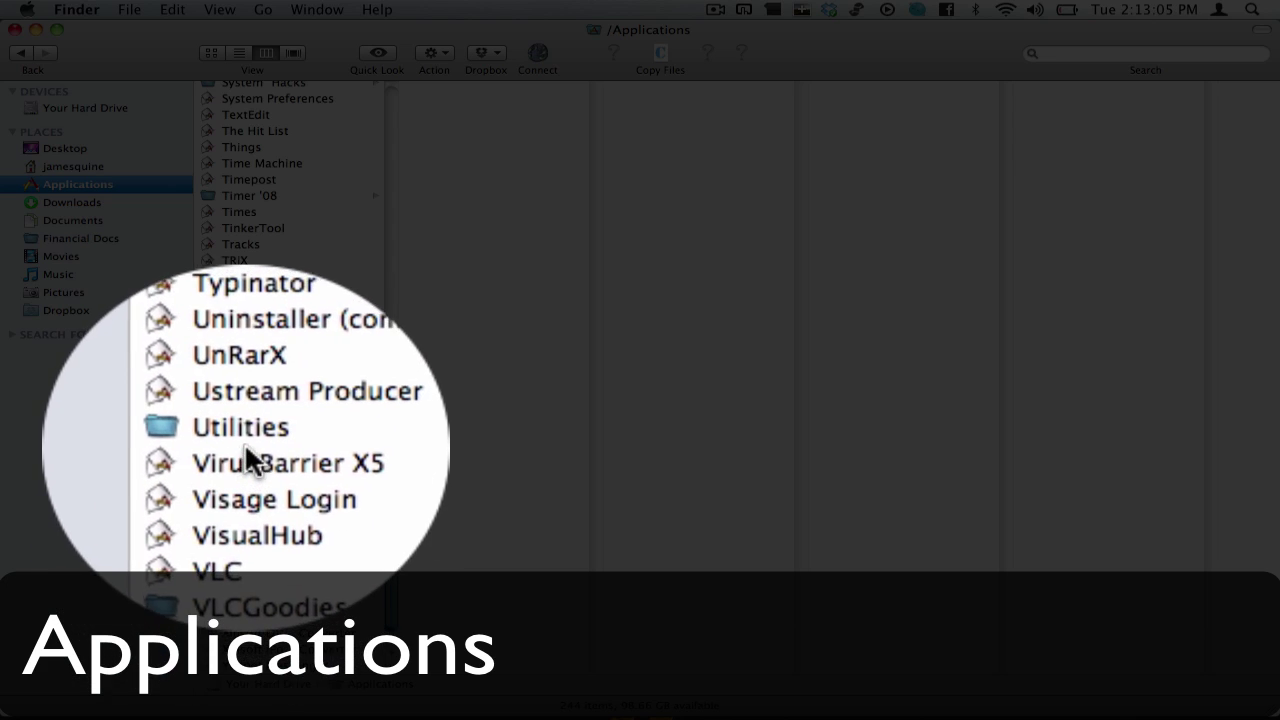
click(252, 438)
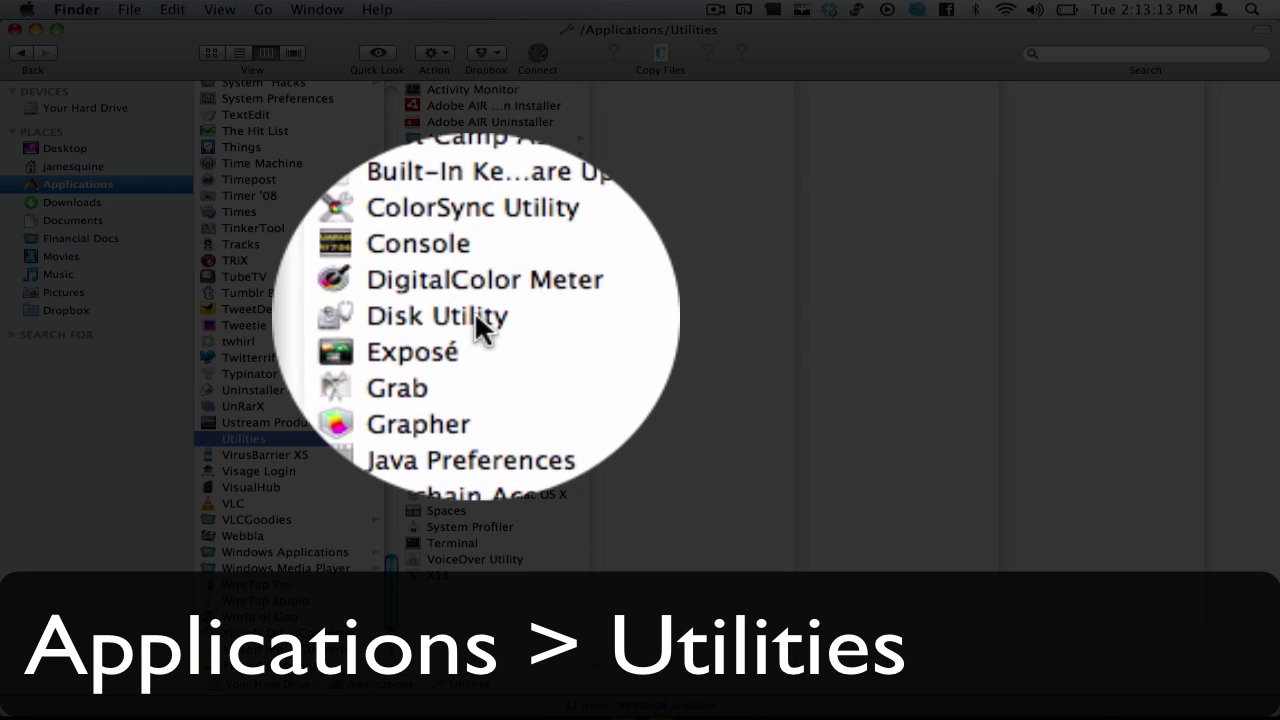
Step: Launch Disk Utility and start a new blank image saved as 'Like Um Yer'
double_click(475, 314)
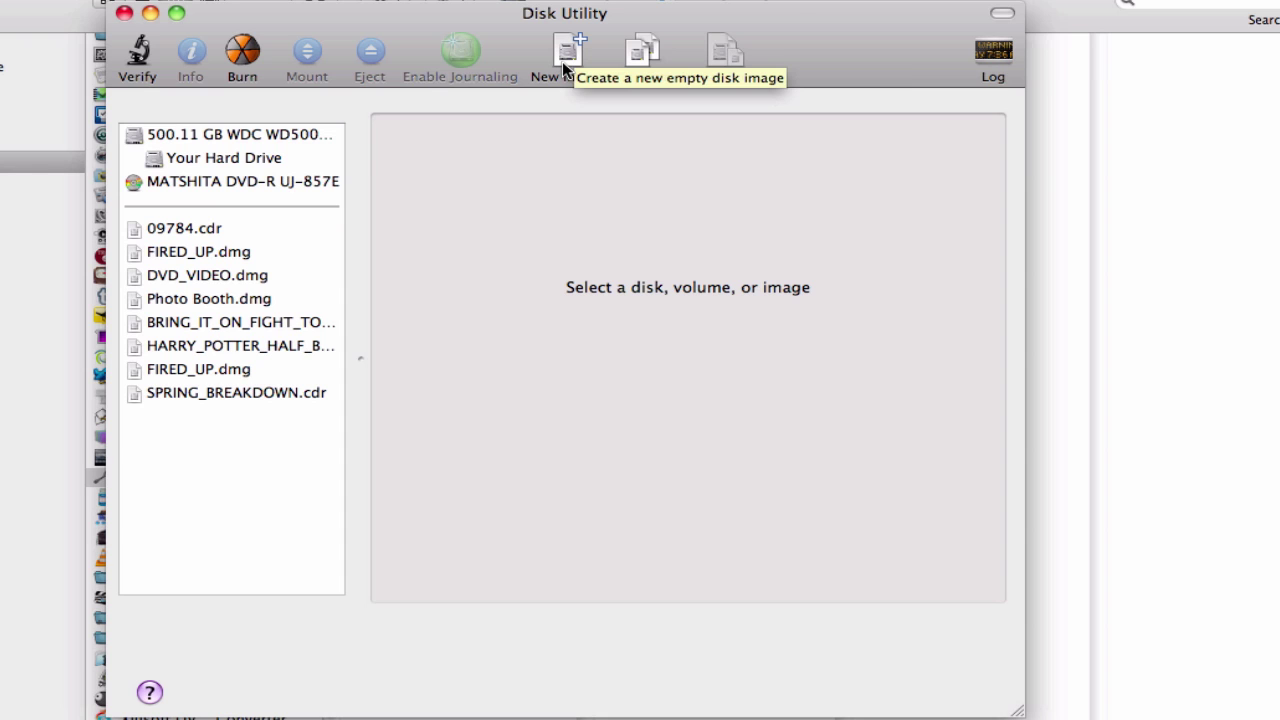
click(562, 61)
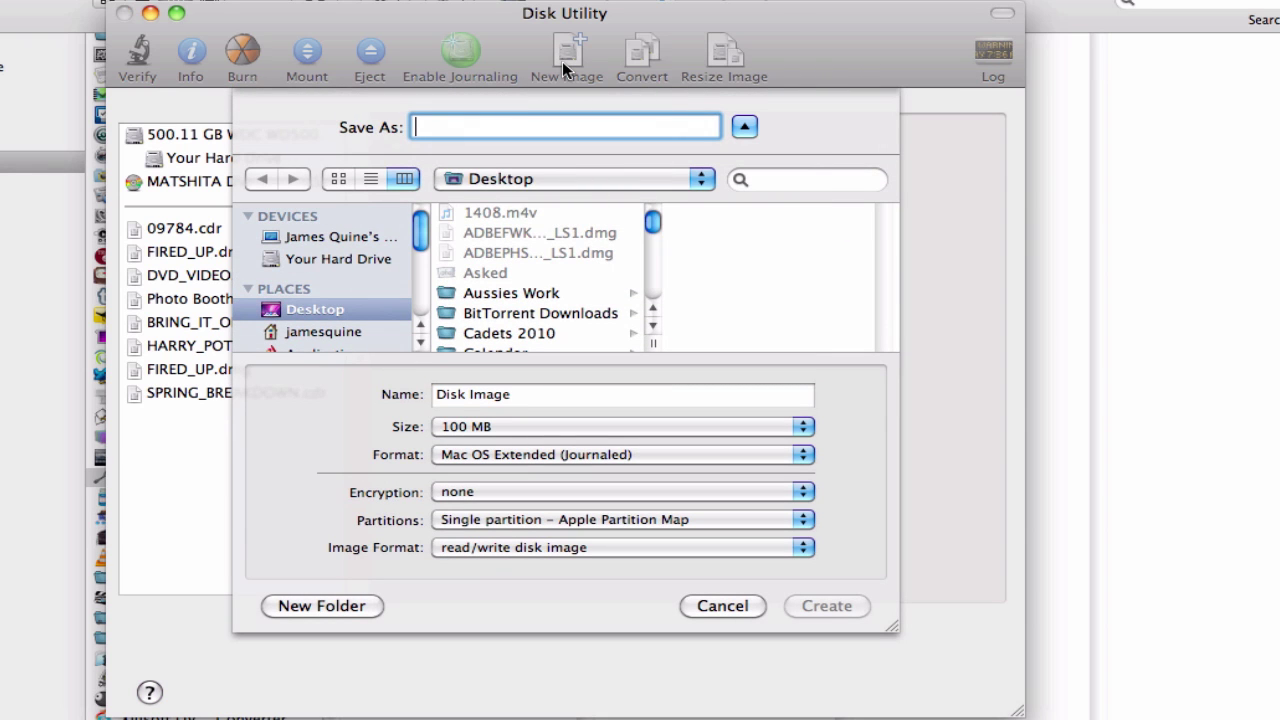
text(Like Um Yer)
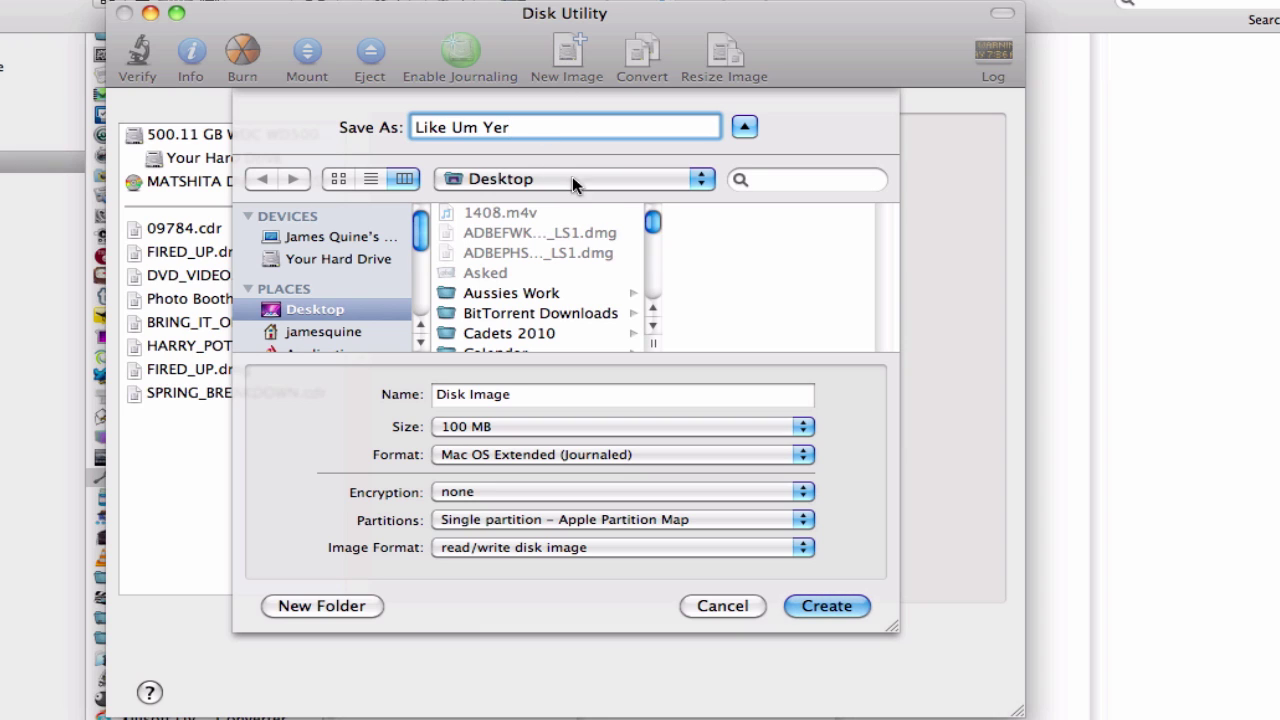
Step: Name the image's volume 'Like Um Yer Removable', leaving encryption at none
click(525, 395)
drag(525, 396, 346, 414)
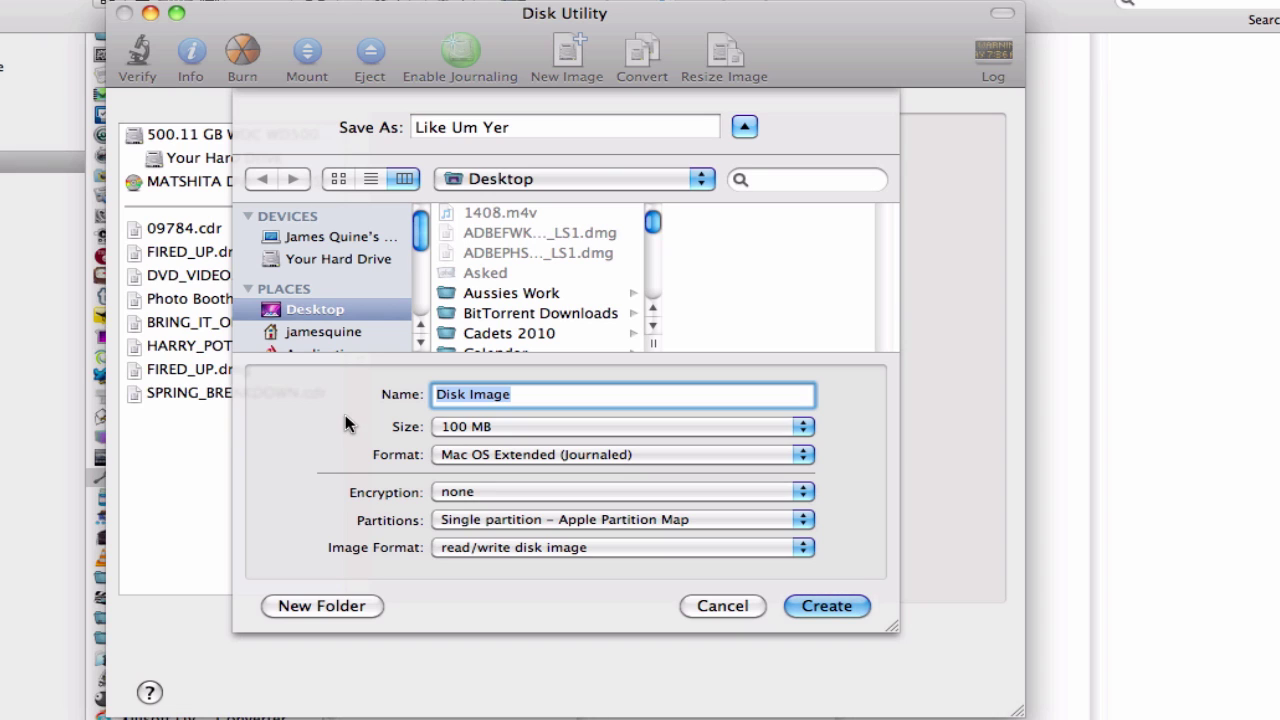
text(Like Um )
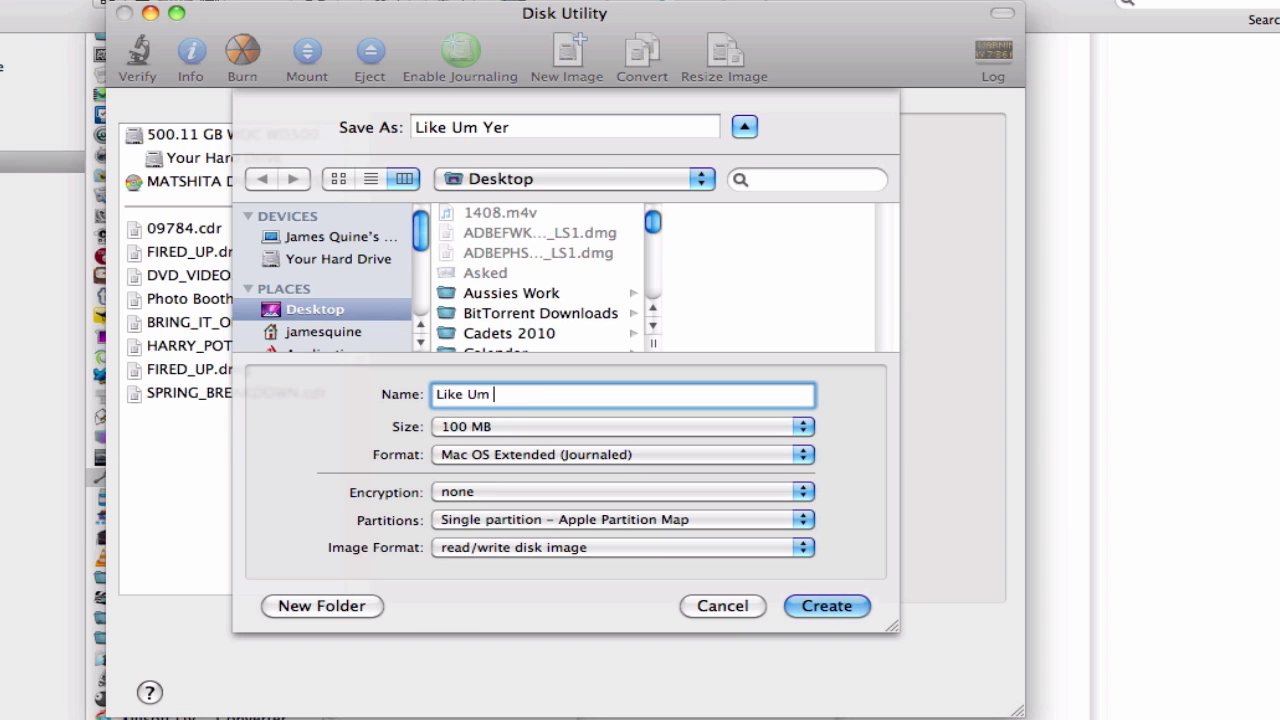
text(Yer Removable)
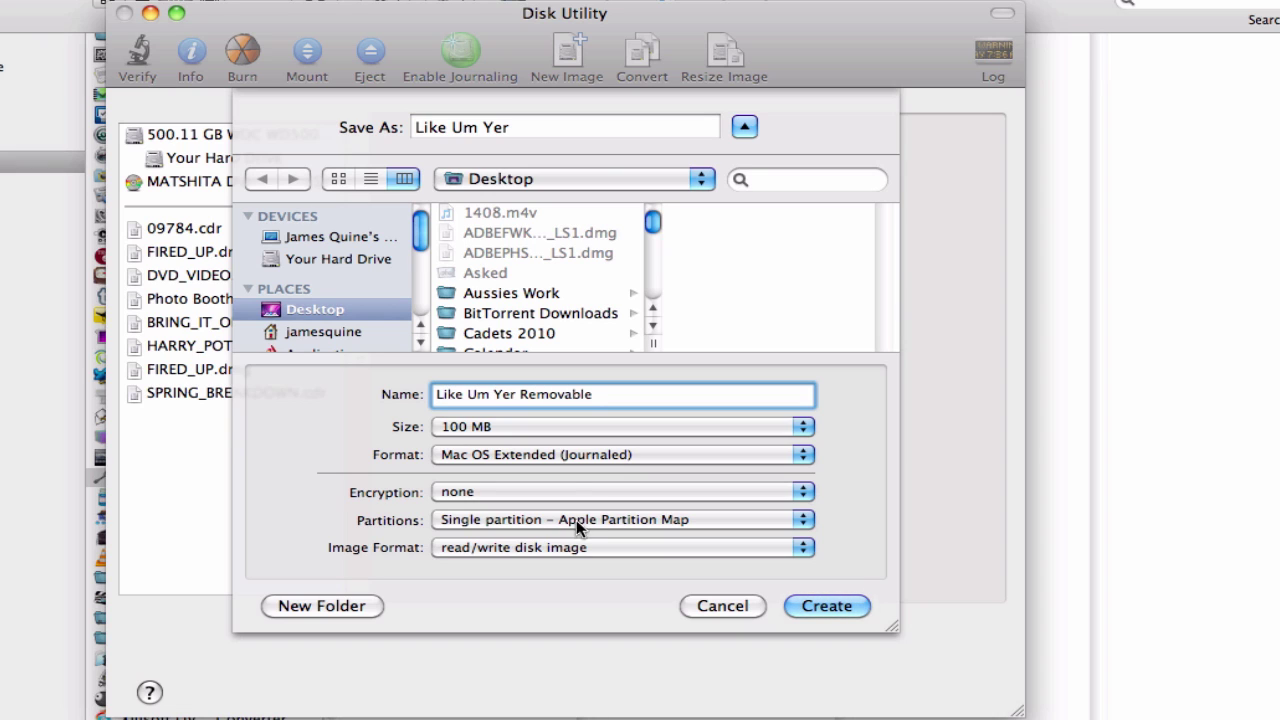
click(699, 490)
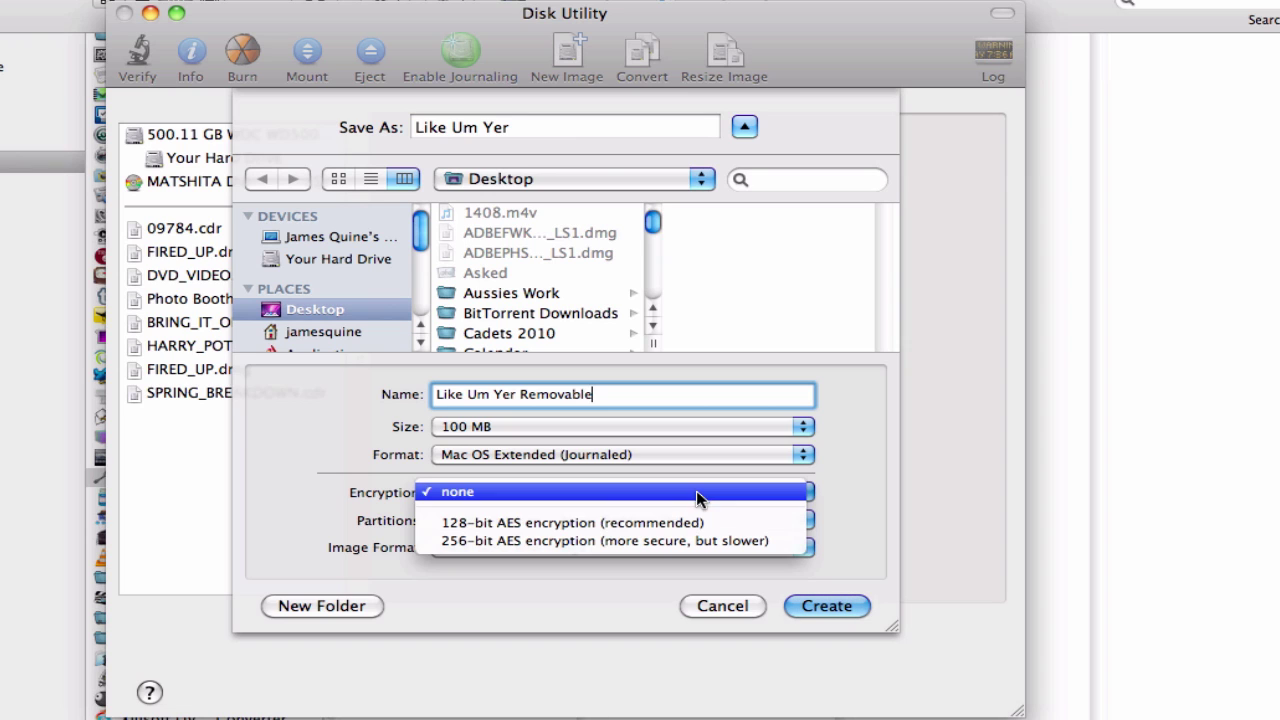
click(818, 496)
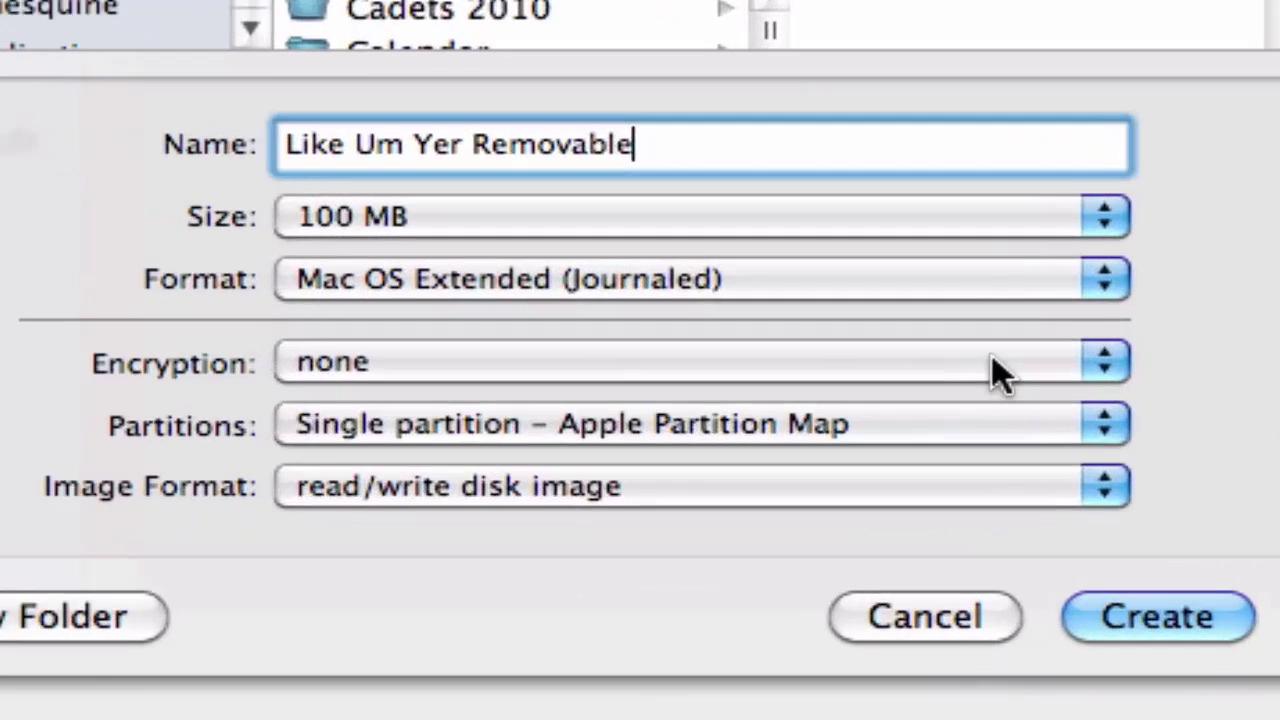
Step: Choose 128-bit AES encryption, Apple Partition Map, and sparse disk image format
click(755, 493)
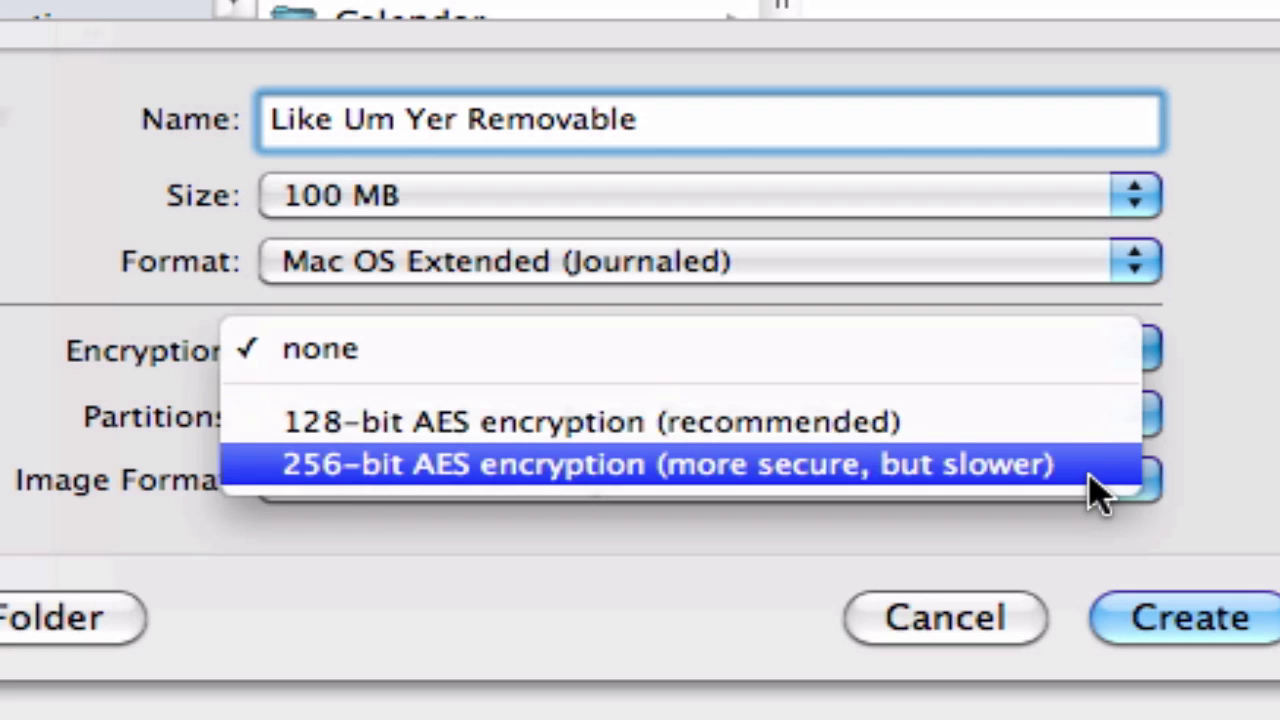
click(1067, 421)
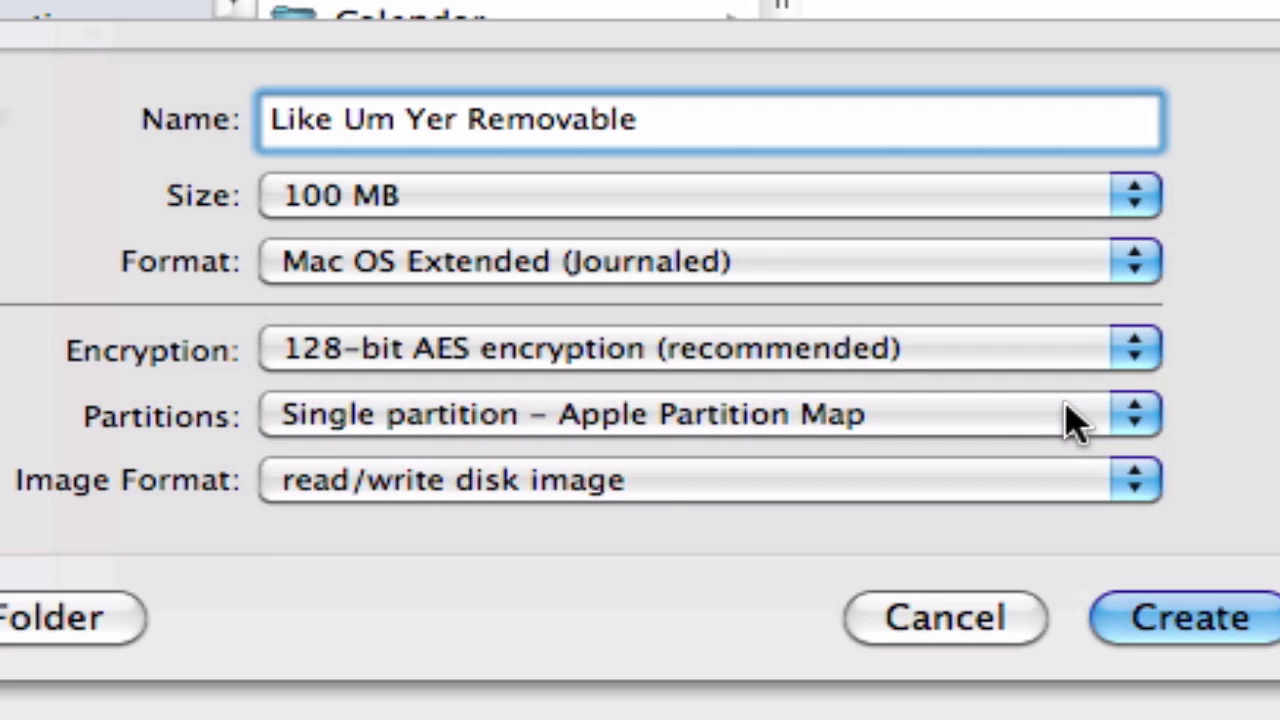
click(1065, 412)
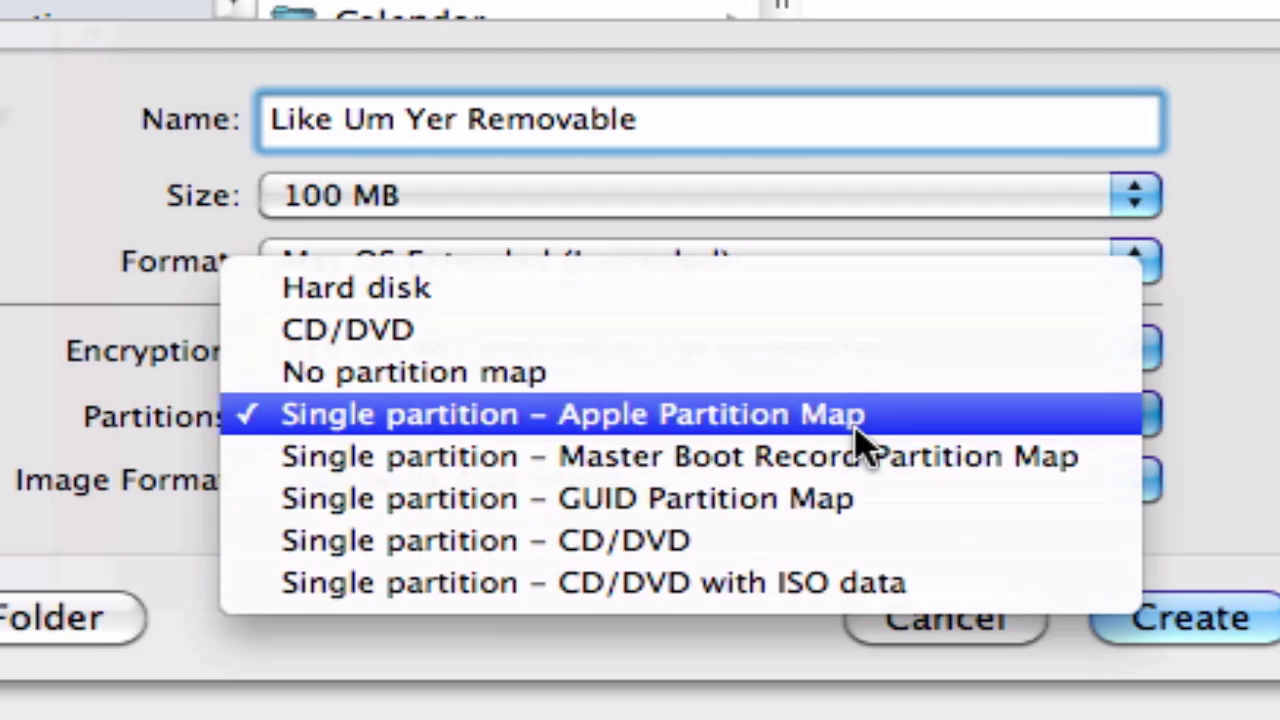
click(848, 428)
click(1030, 475)
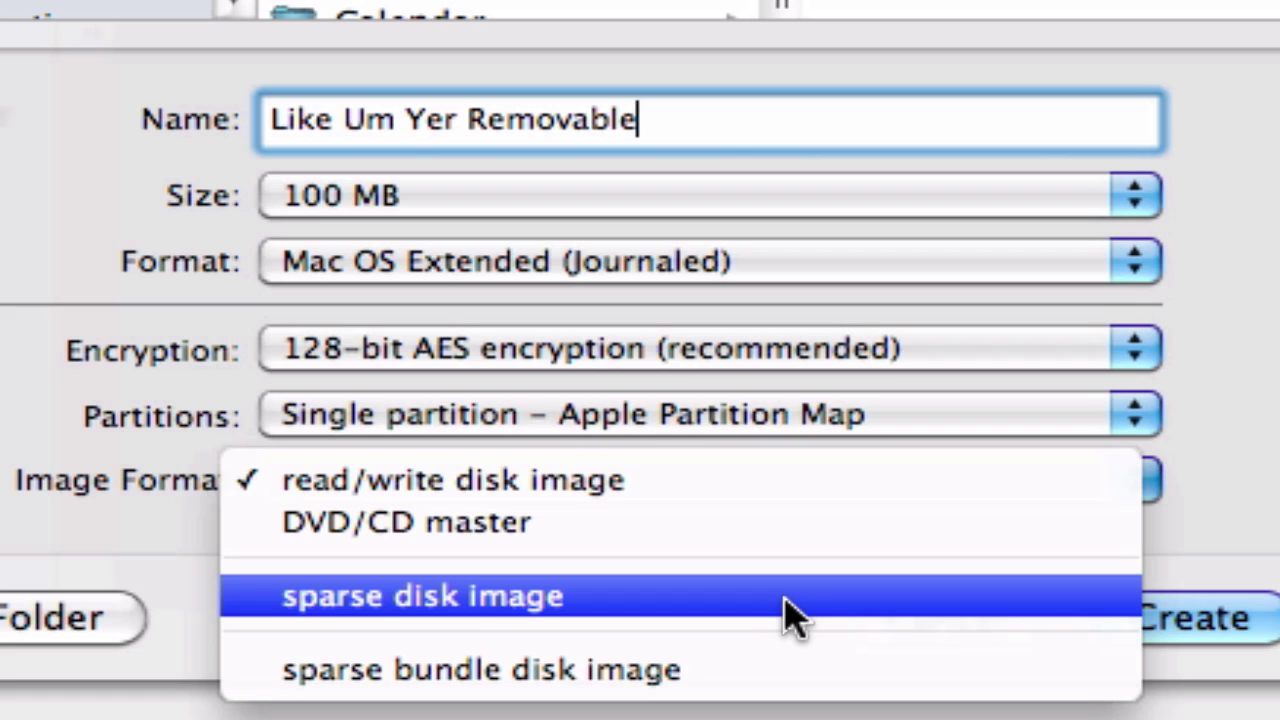
click(790, 612)
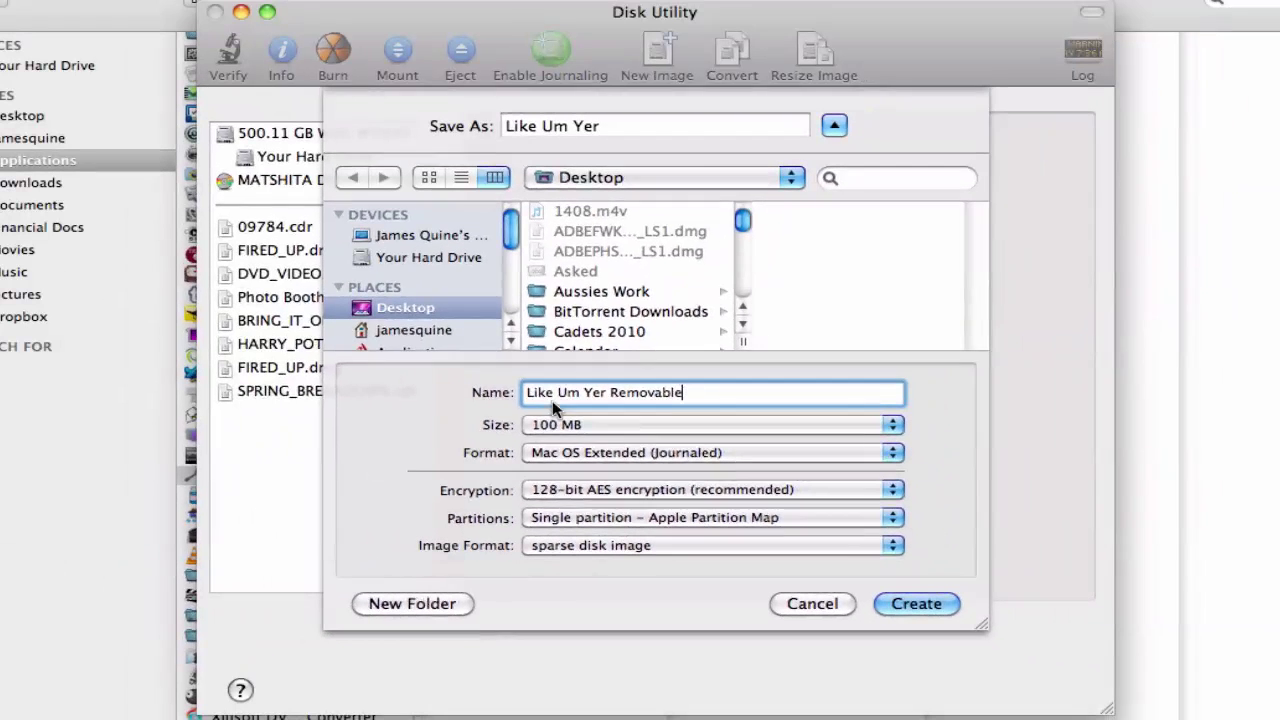
Step: Dismiss the battery warning and create the image in the Documents folder
scroll(455, 285, down, 3)
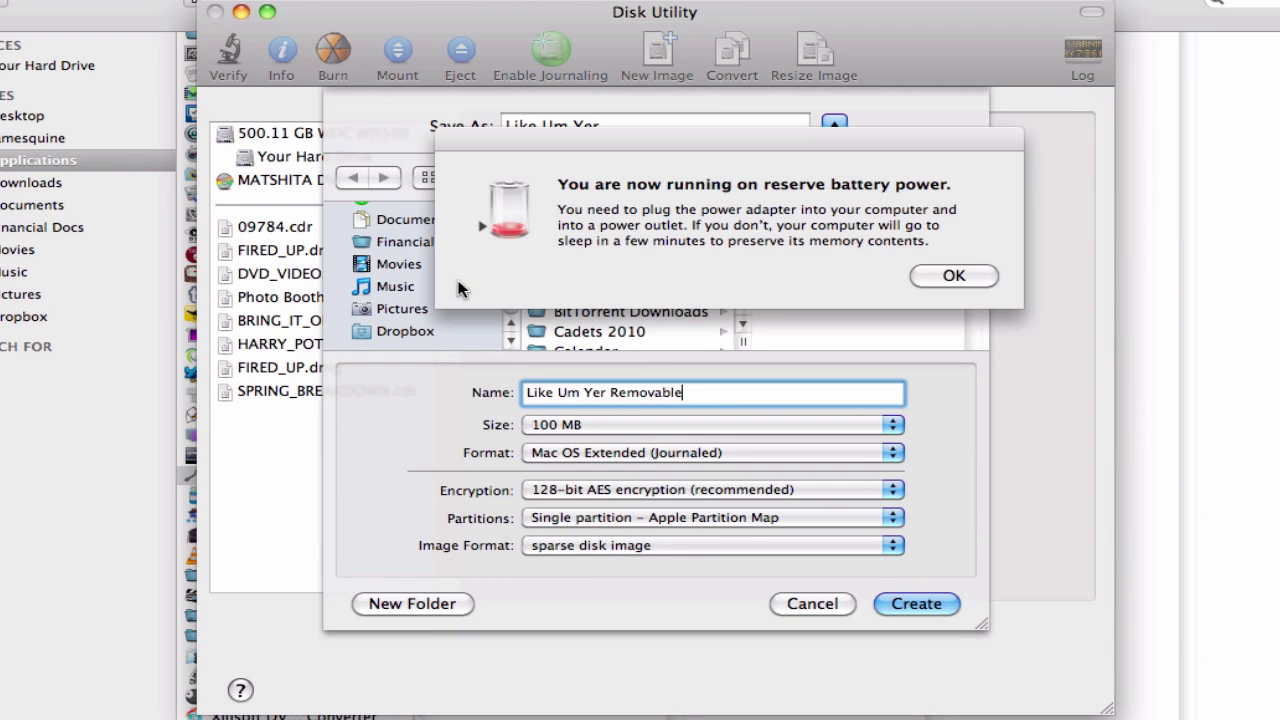
click(950, 275)
scroll(410, 270, up, 1)
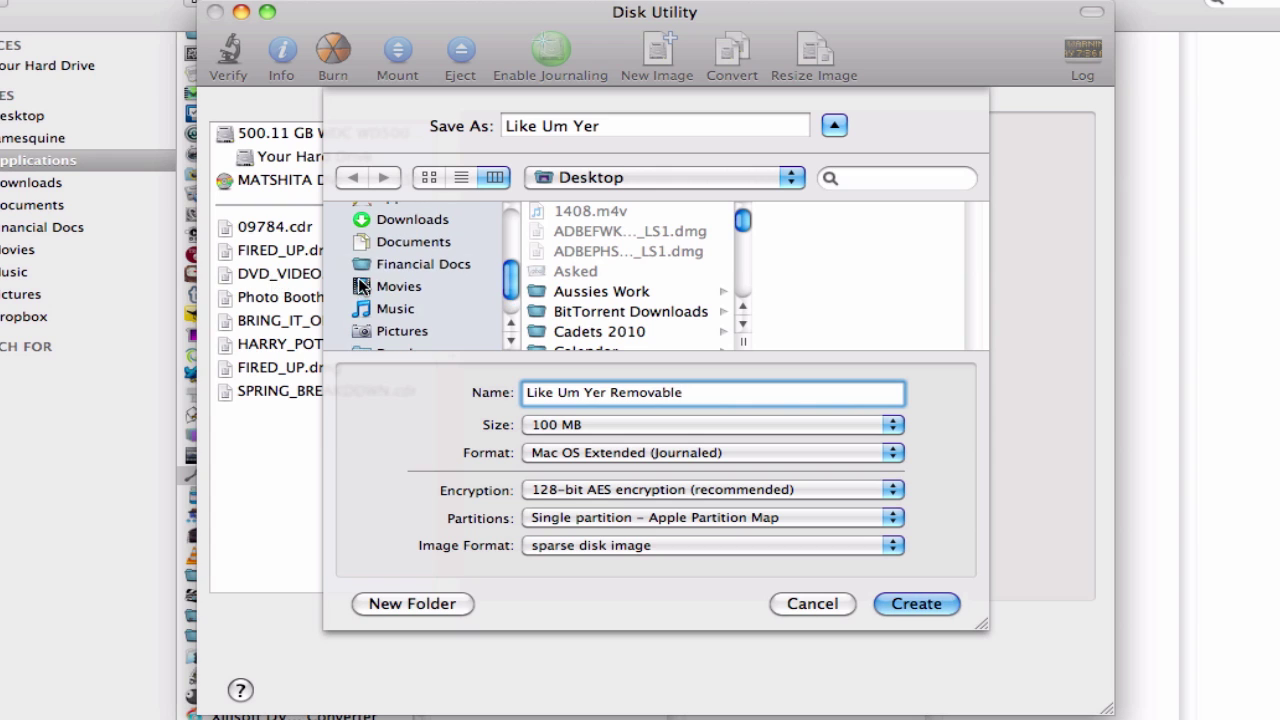
click(415, 243)
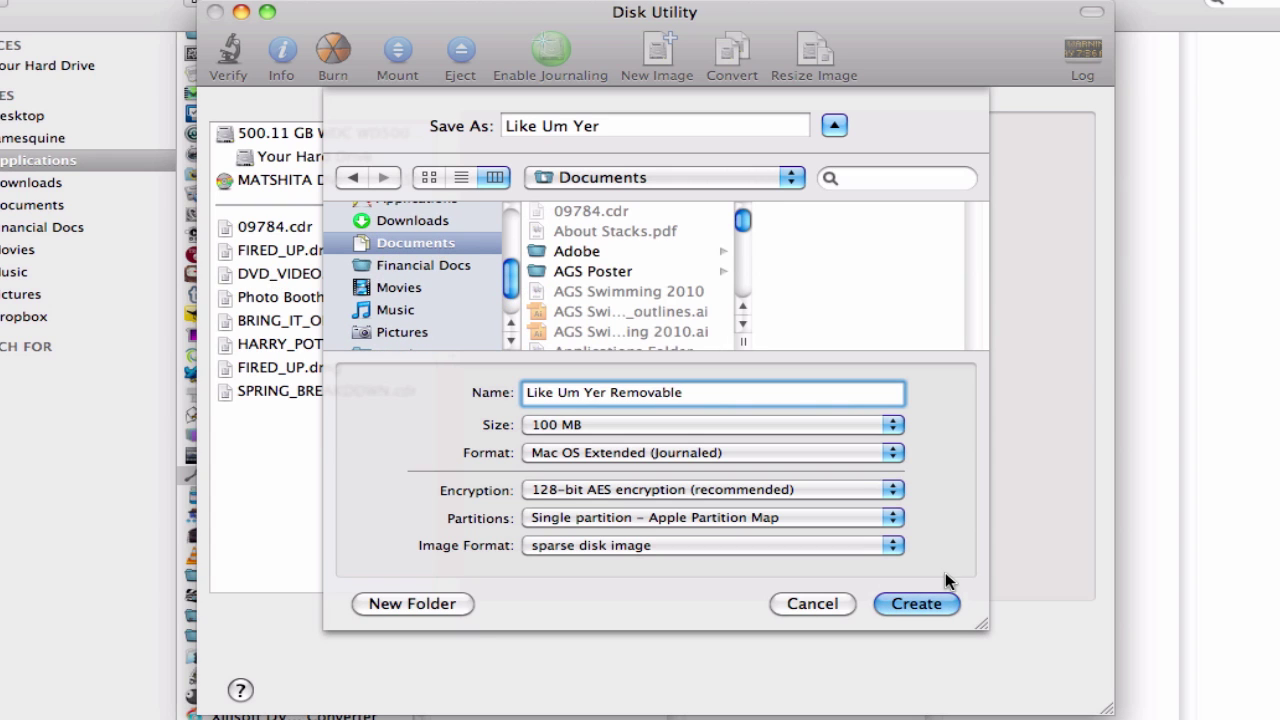
click(916, 603)
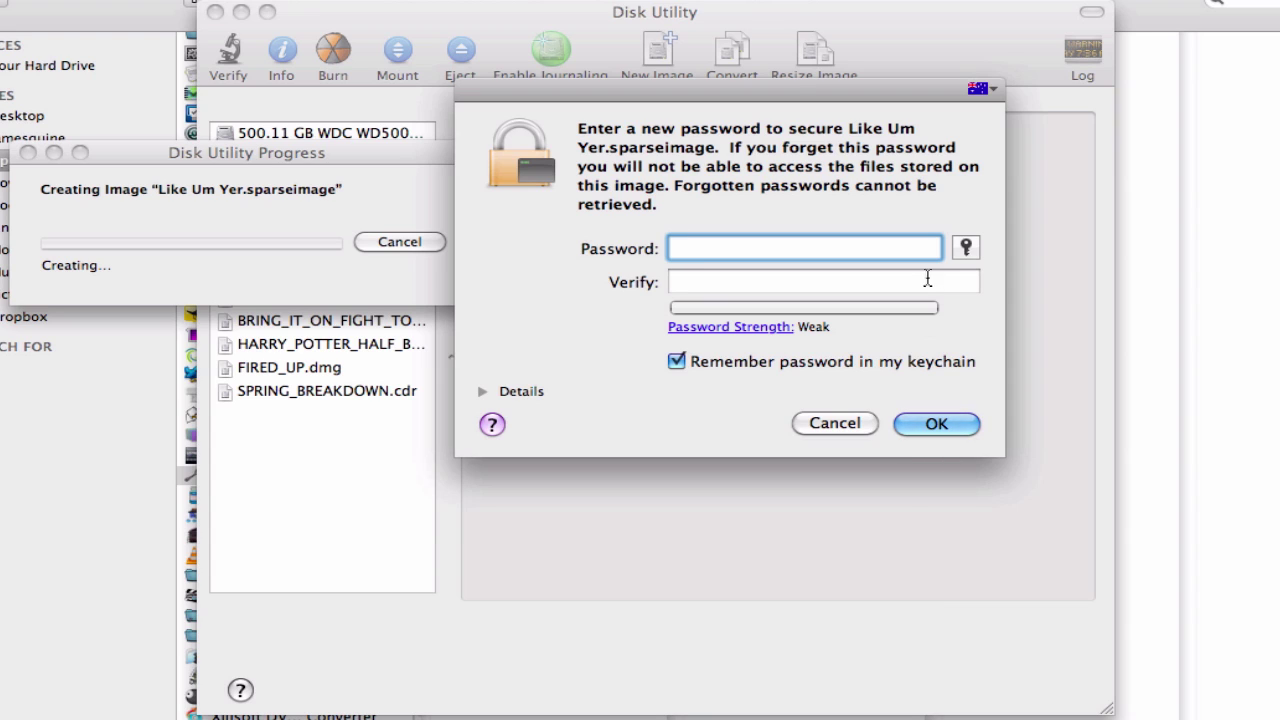
Step: Enter and verify the image password, and untick Remember password in my keychain
text(•••••••••)
key(BackSpace)
key(BackSpace)
key(BackSpace)
key(BackSpace)
key(BackSpace)
key(BackSpace)
key(BackSpace)
key(BackSpace)
key(BackSpace)
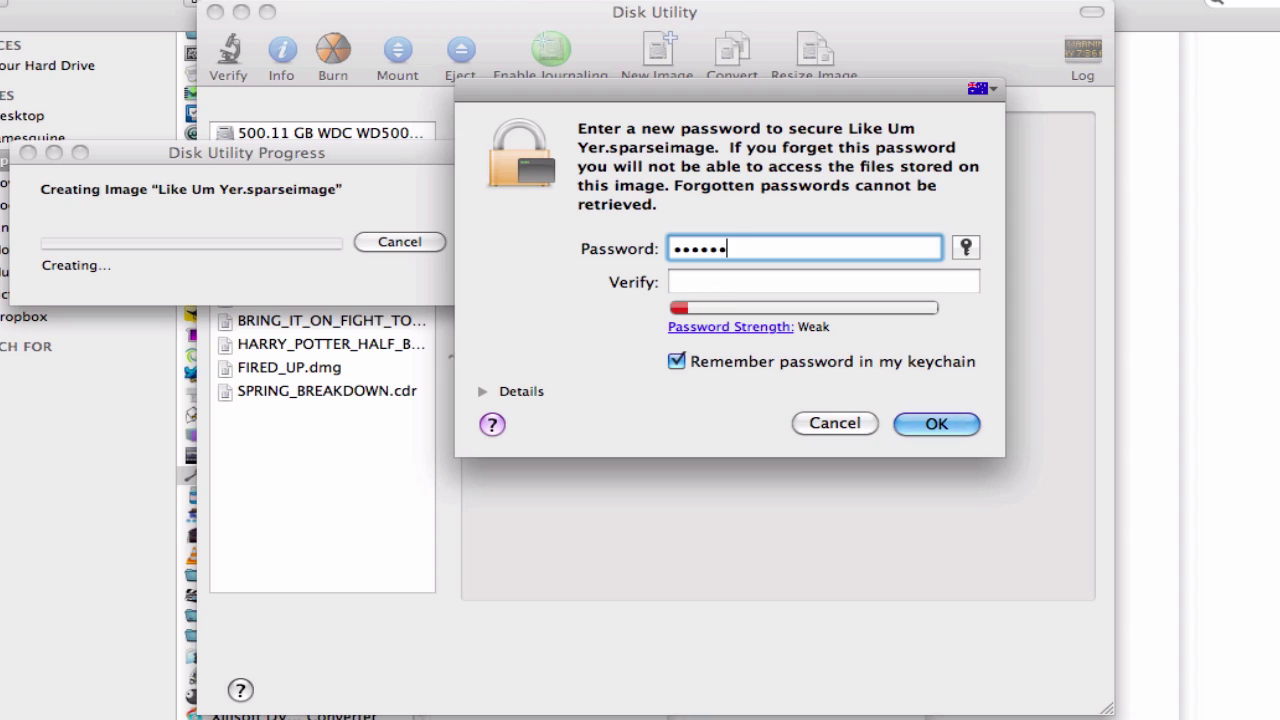
text(••••••••••)
key(Tab)
text(•••••••••••)
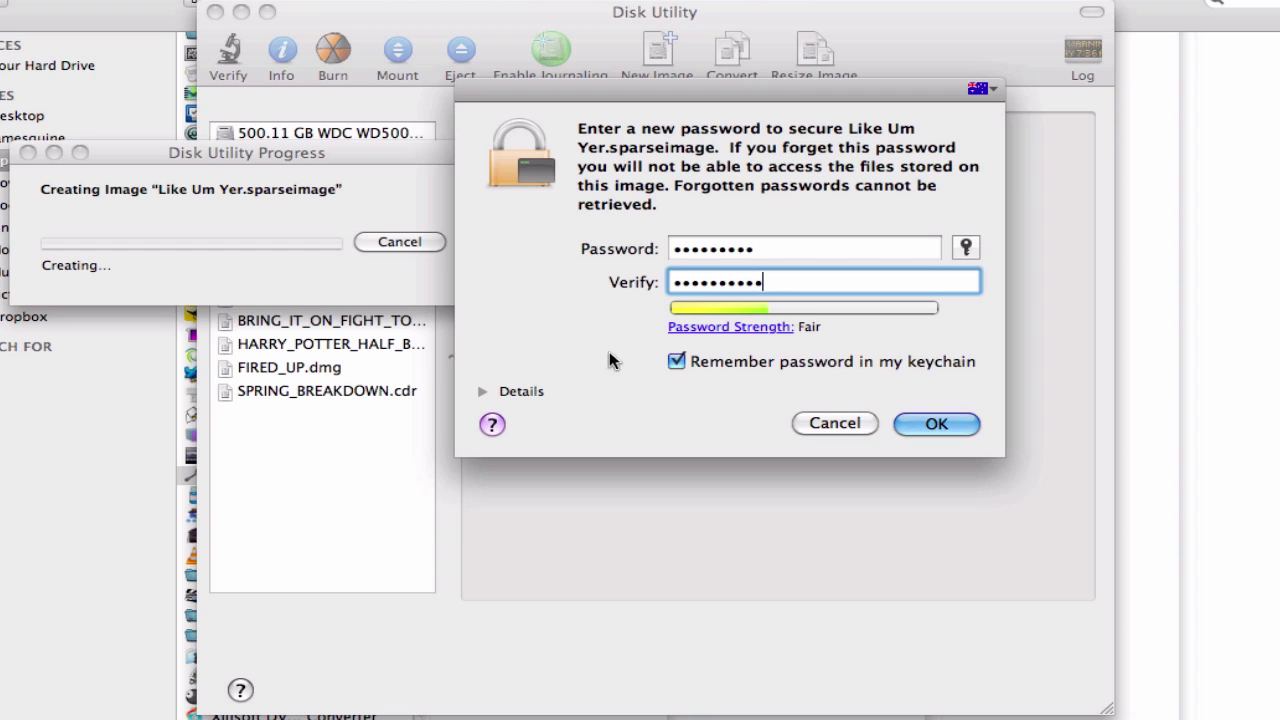
click(699, 362)
Step: Confirm the password, inspect the Like Um Yer Removable volume's details, then quit Disk Utility
click(929, 422)
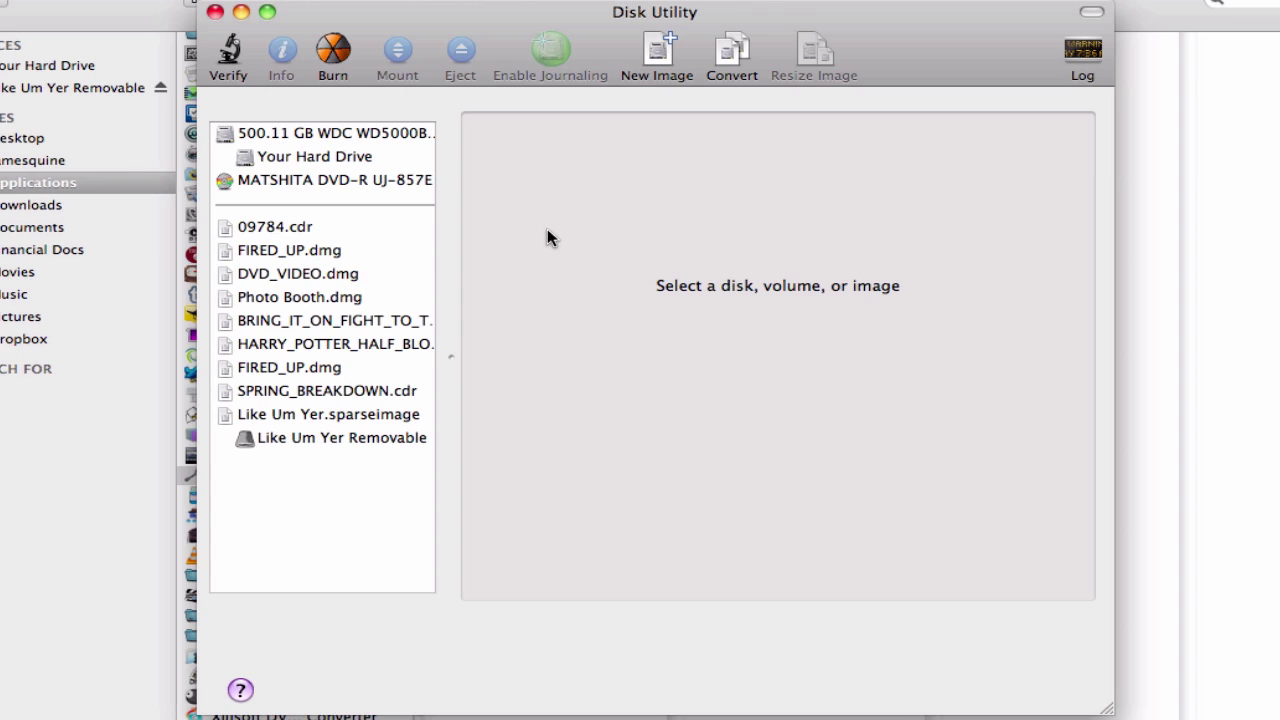
click(274, 416)
click(279, 440)
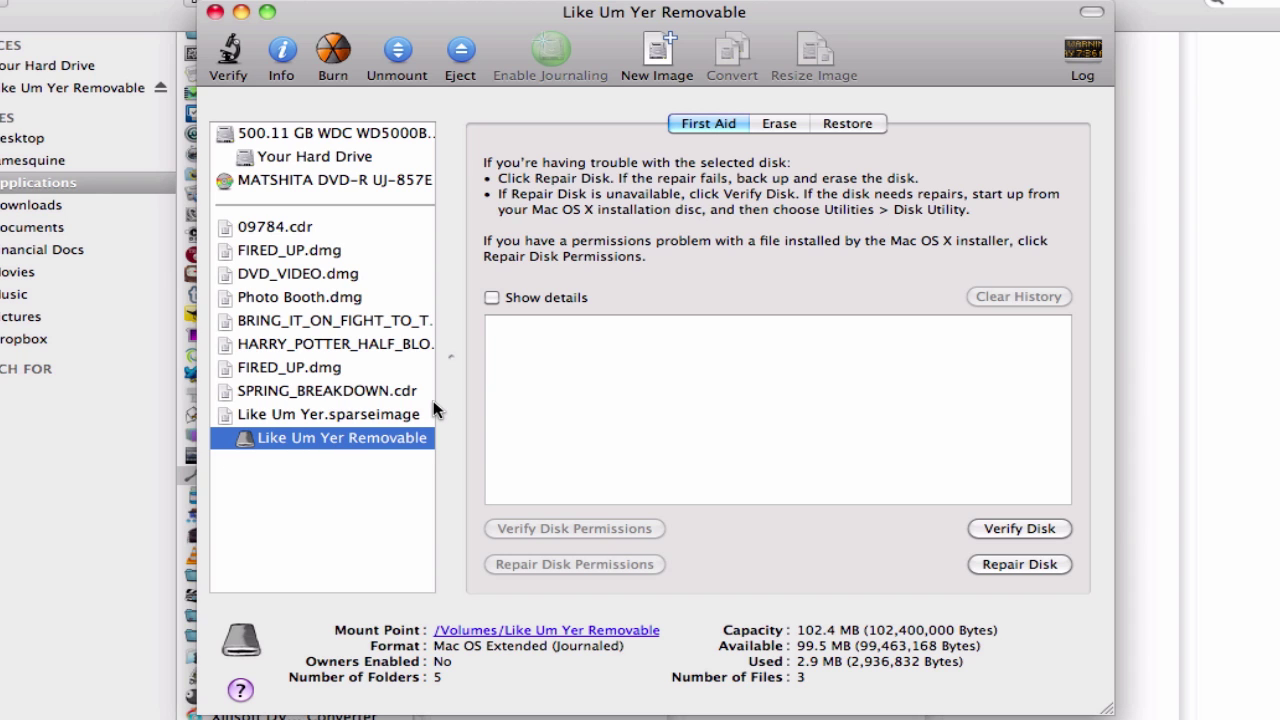
click(90, 2)
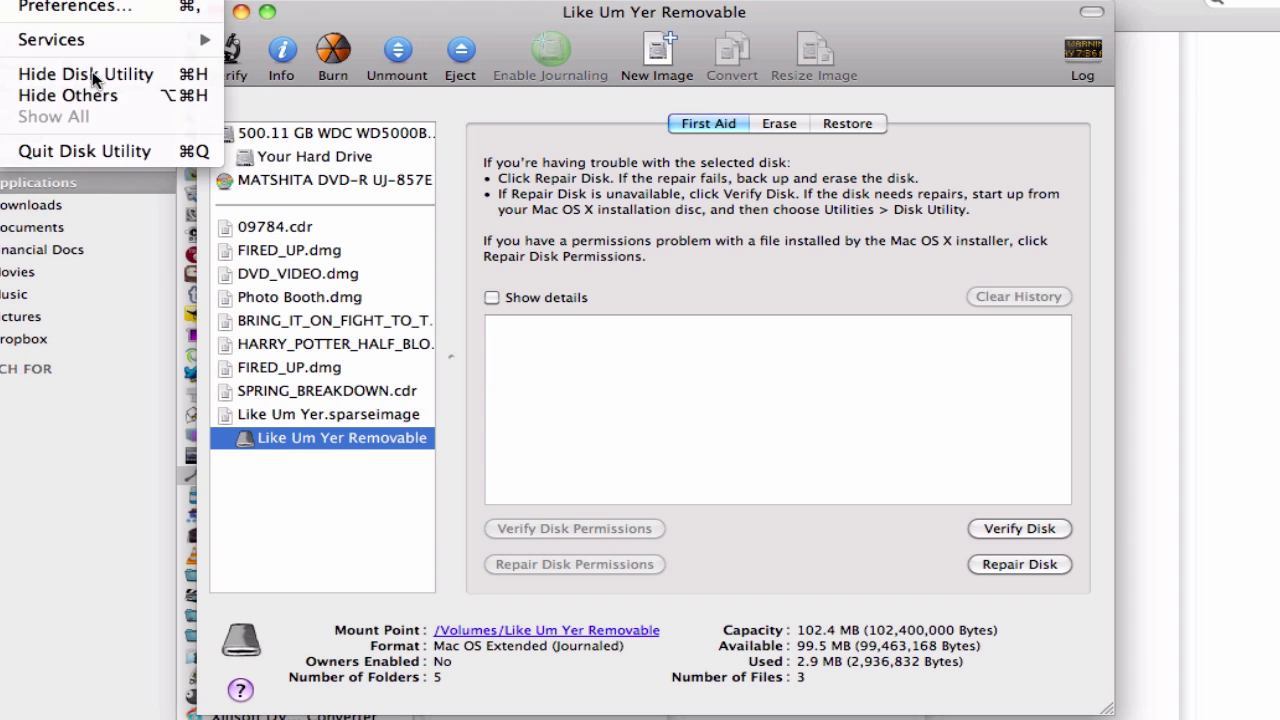
click(93, 148)
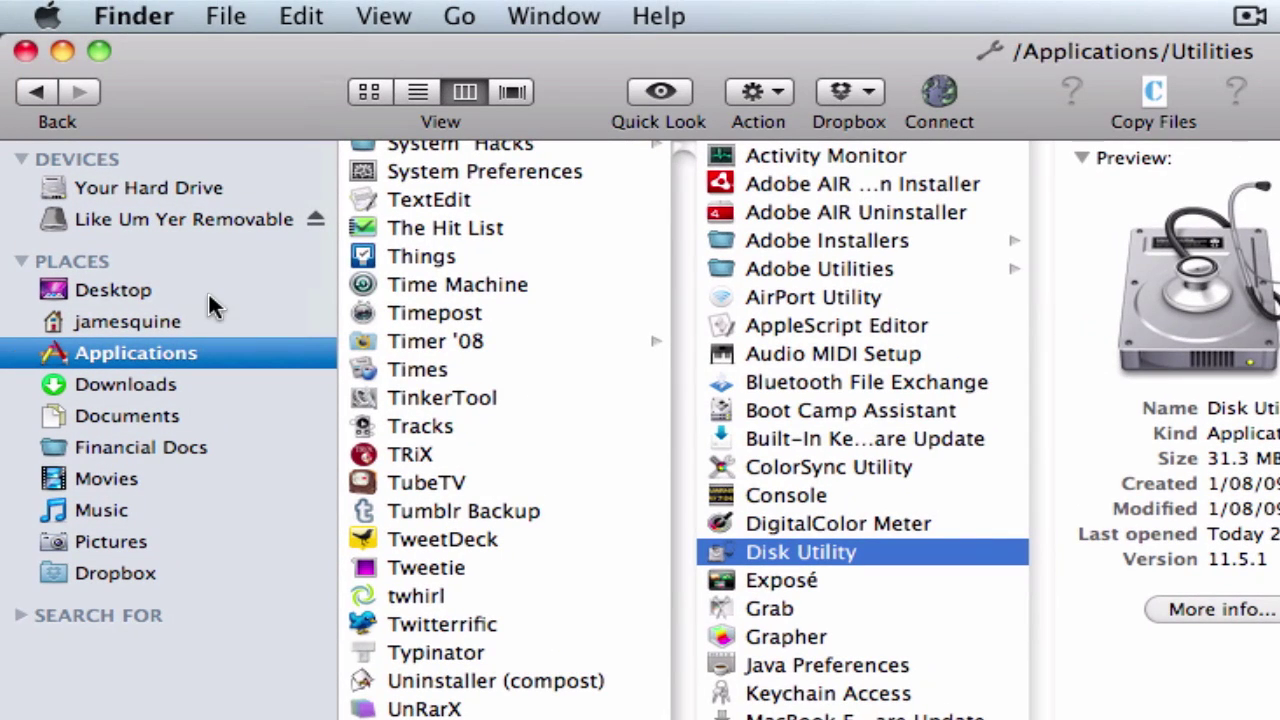
Step: Rename the mounted volume to 'Testing' and drag Financial Docs out of the sidebar
click(230, 219)
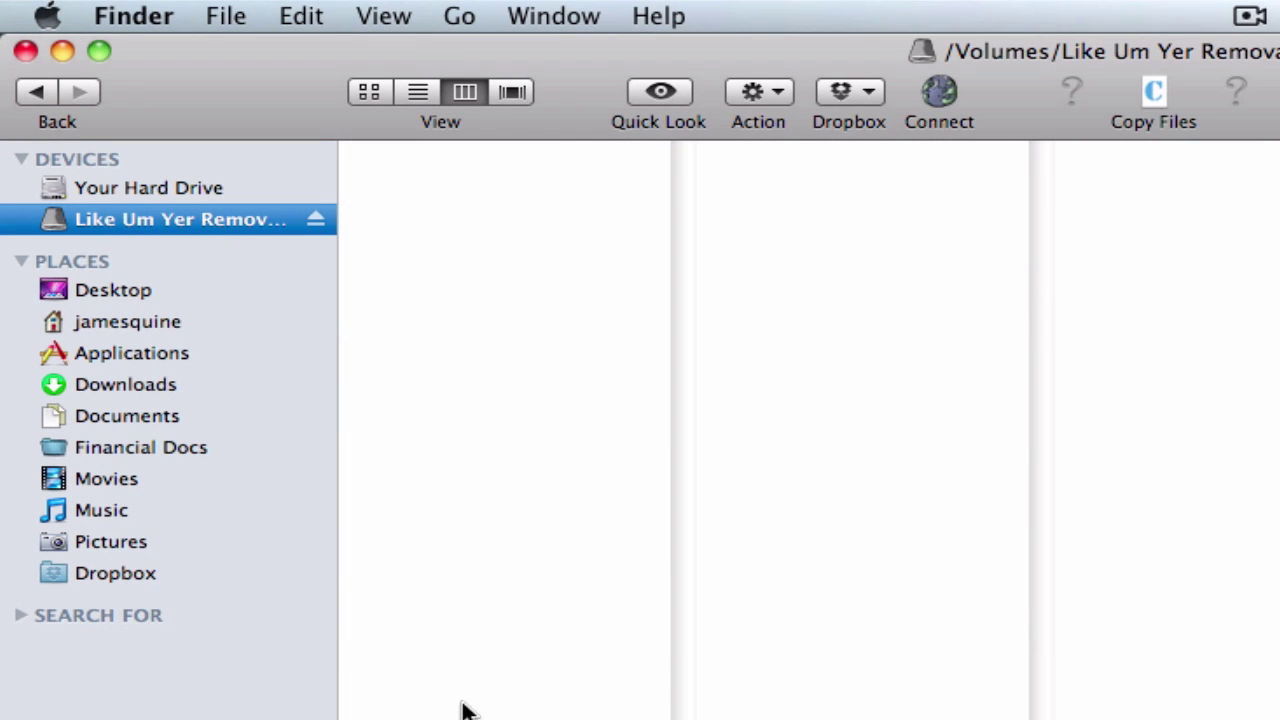
right_click(195, 220)
click(327, 421)
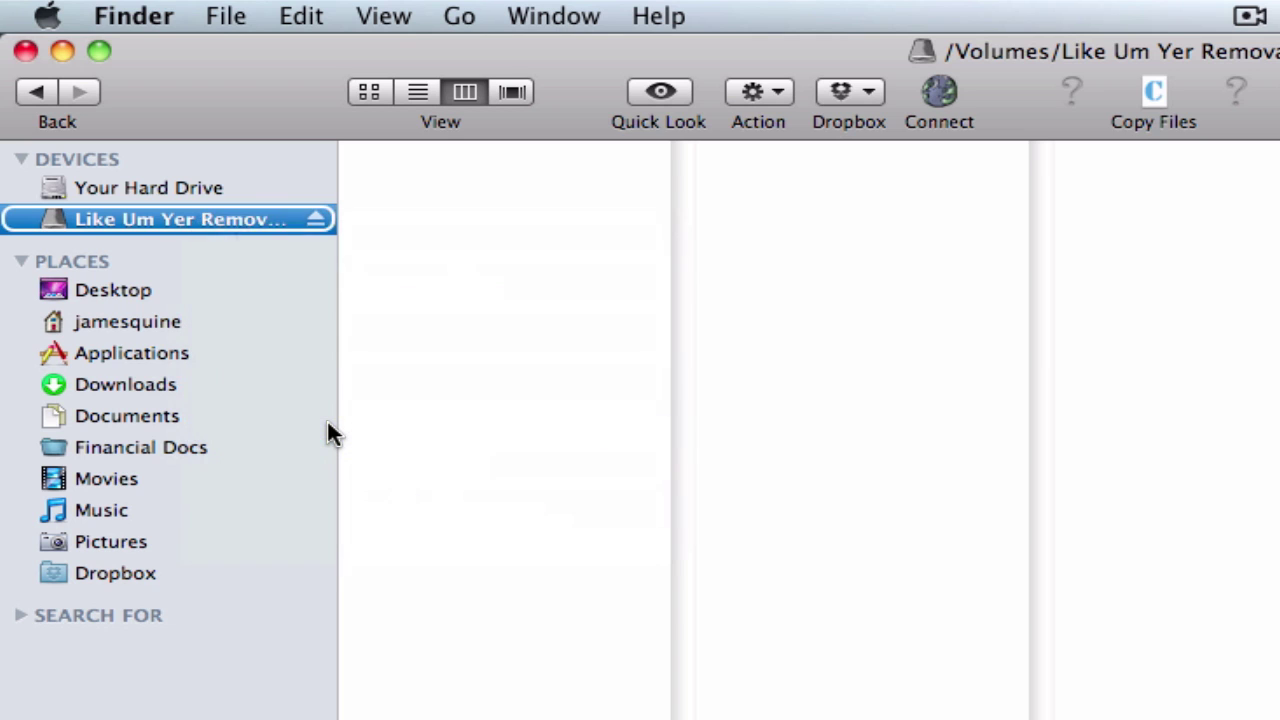
text(Test)
key(Return)
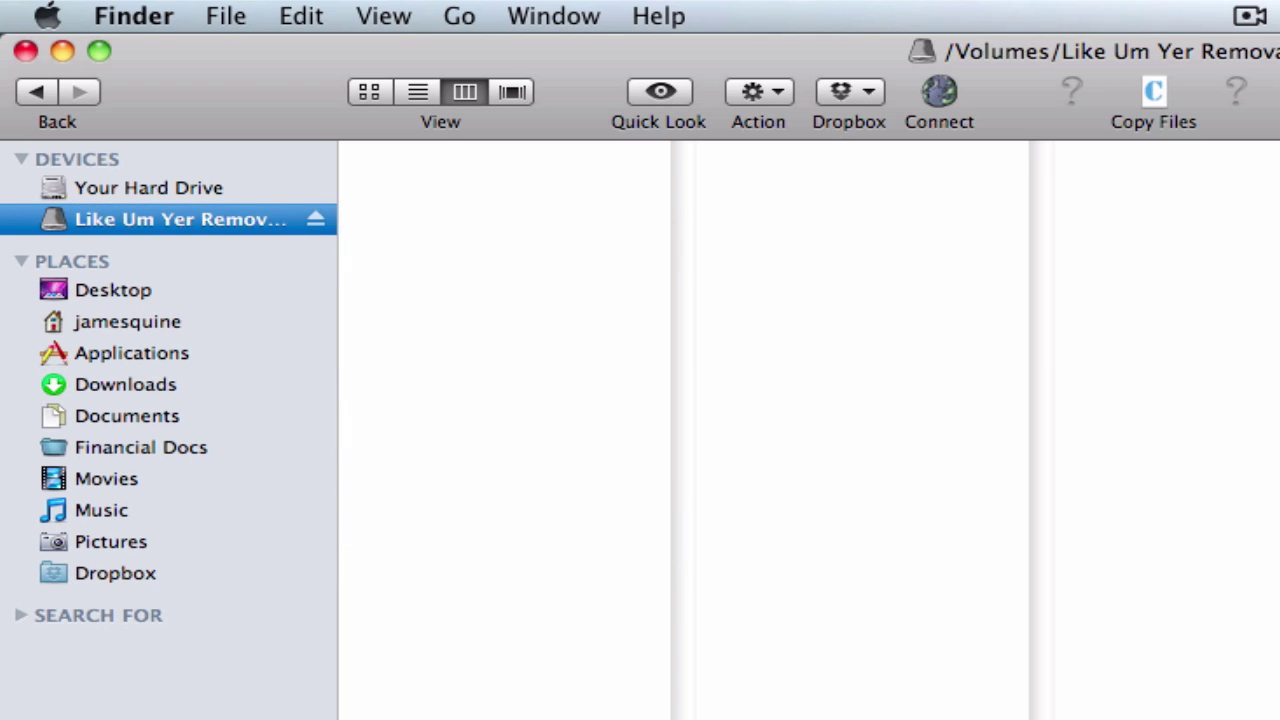
click(161, 452)
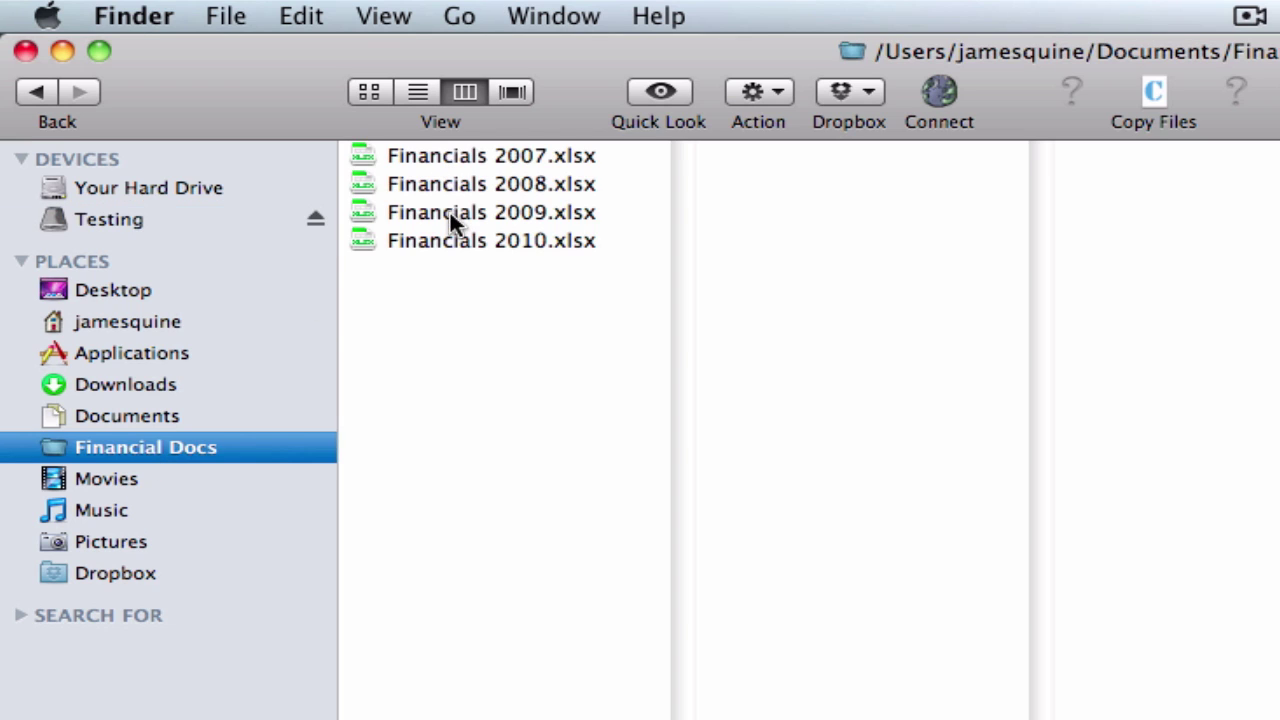
drag(167, 450, 414, 430)
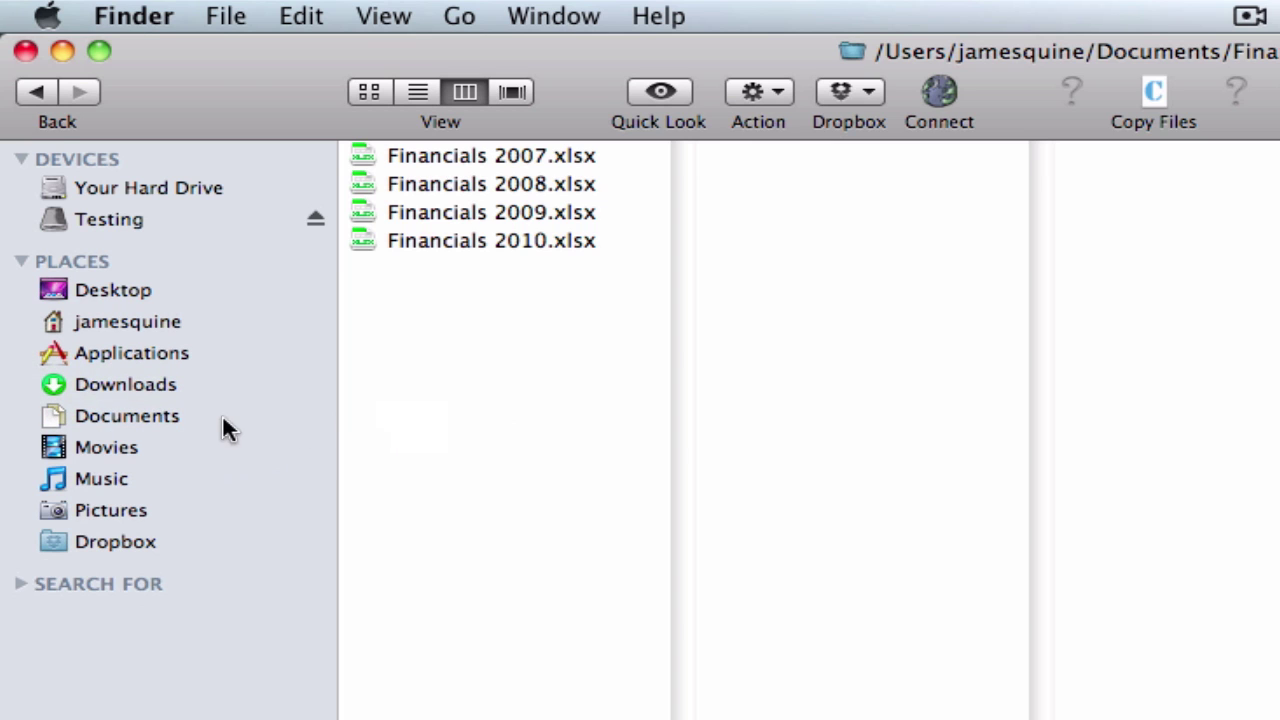
Step: Copy the Financial Docs folder from Documents onto the Testing volume
click(168, 415)
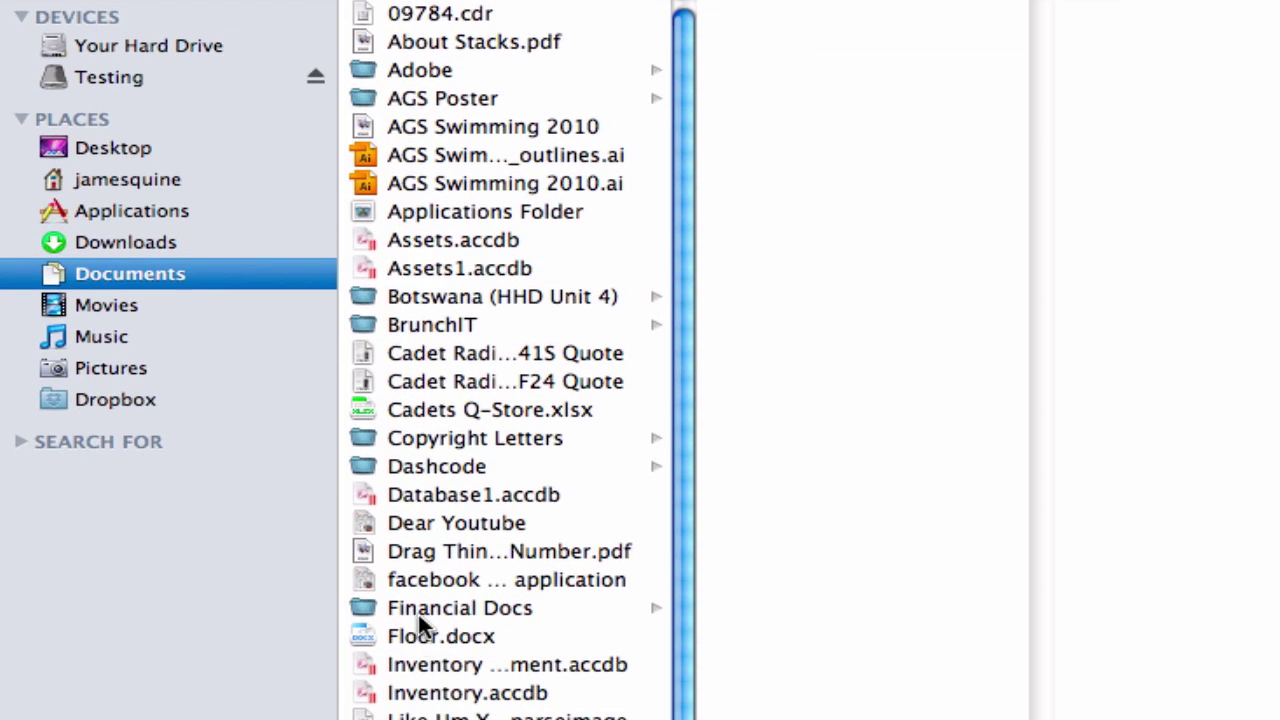
click(478, 611)
drag(363, 614, 123, 75)
click(123, 75)
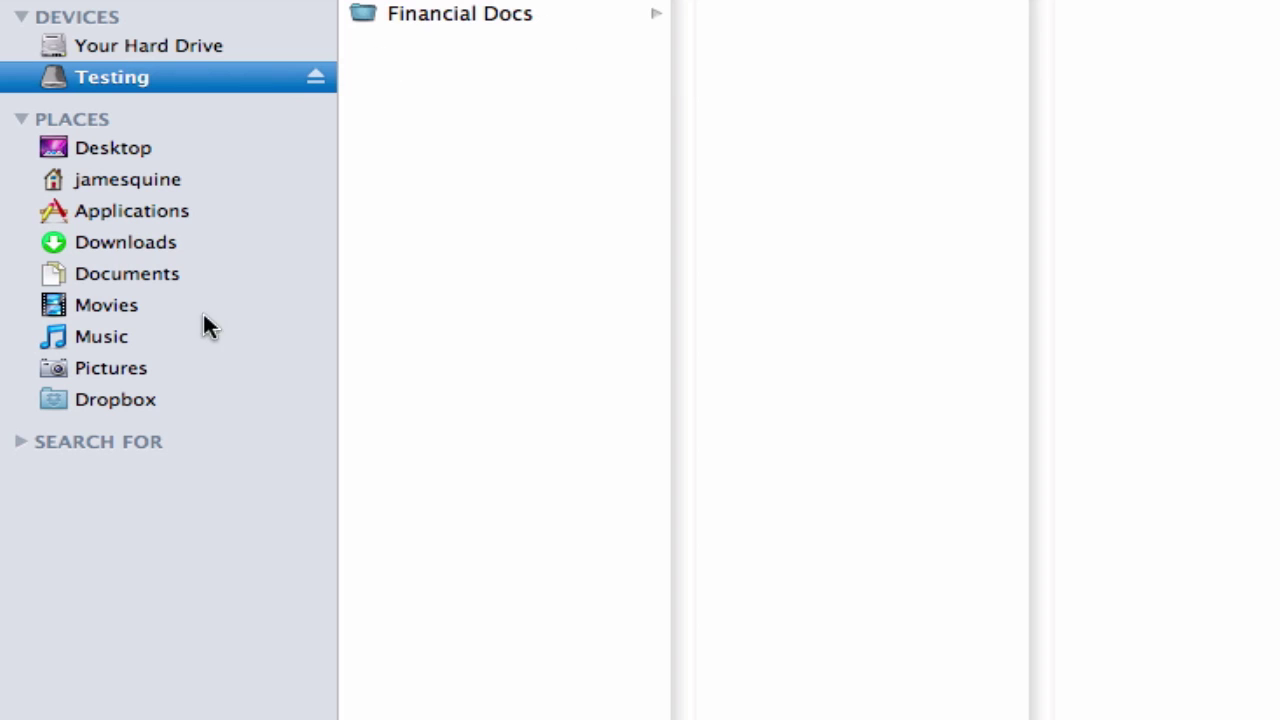
Step: Move the original Financial Docs folder to the Trash and eject Testing
click(154, 274)
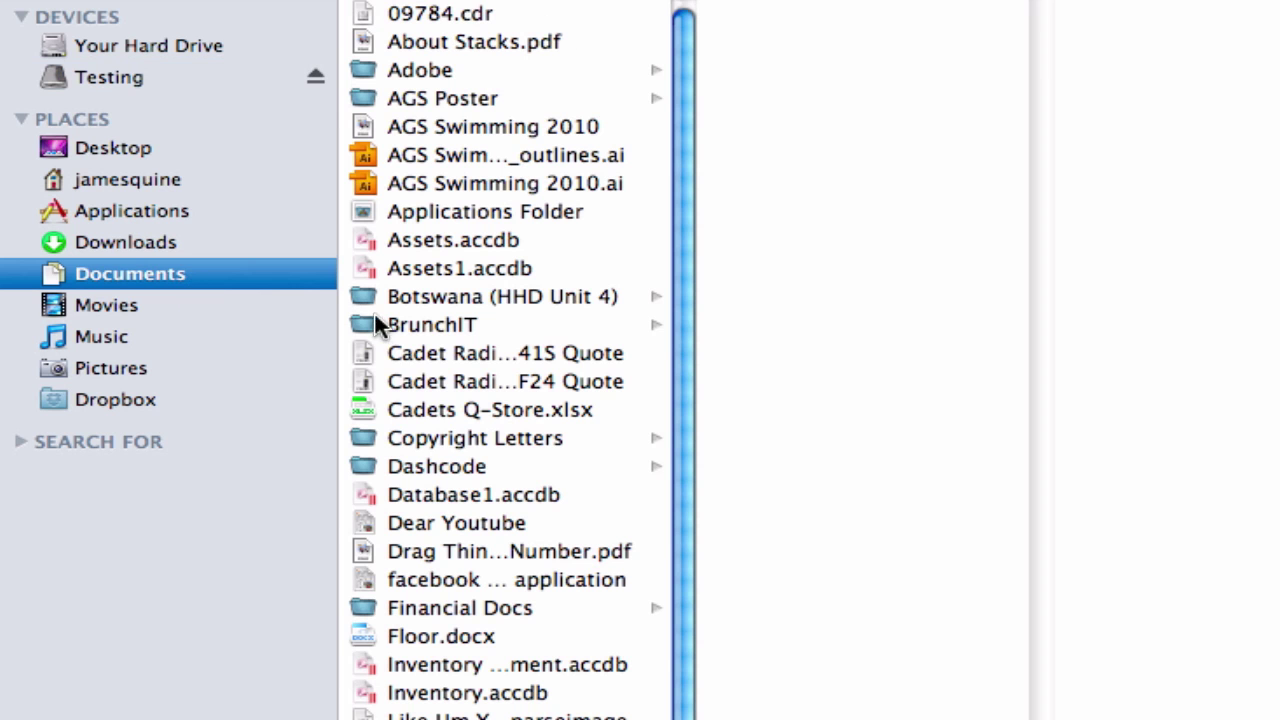
click(409, 608)
key(super+BackSpace)
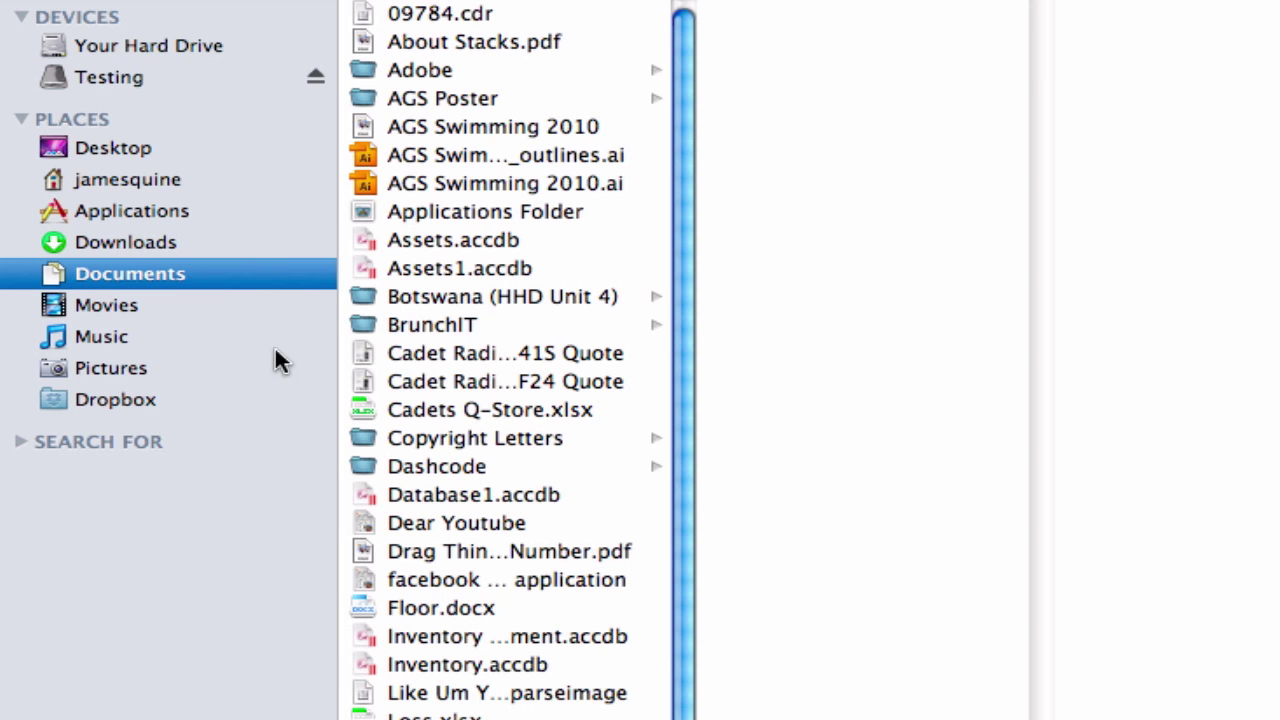
click(315, 78)
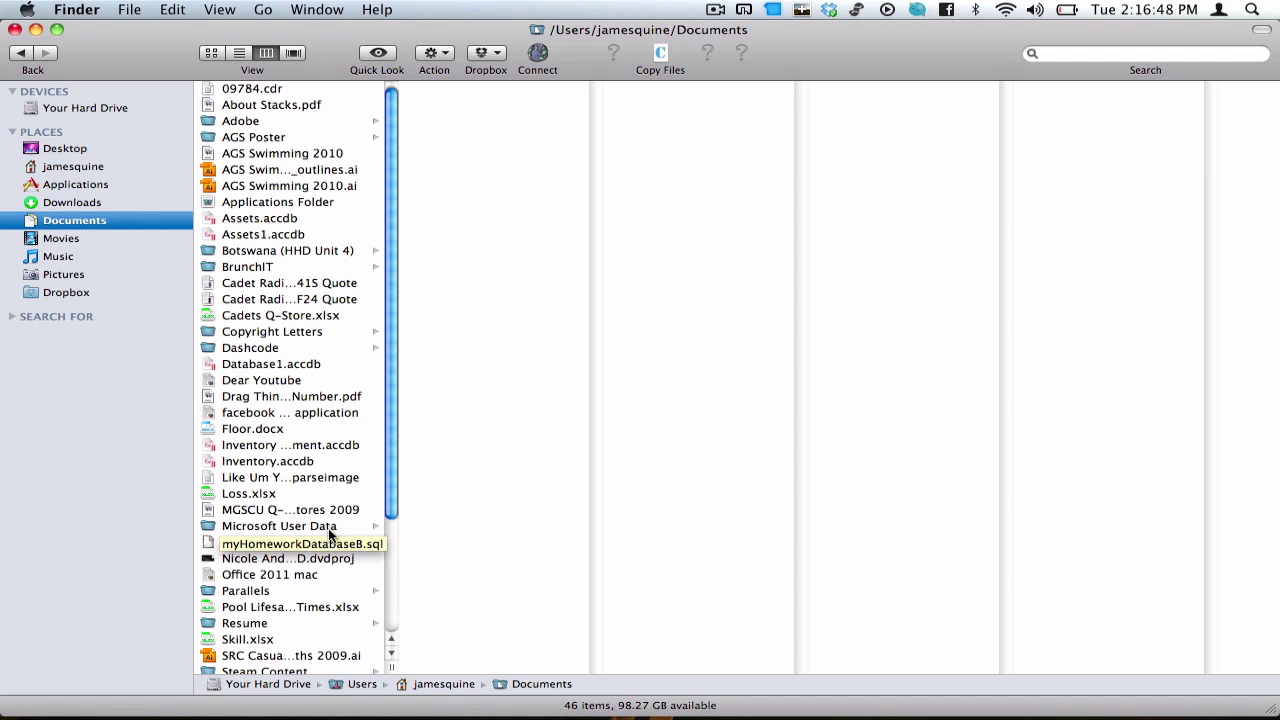
Step: Open Like Um Yer.sparseimage and submit its password with Show password ticked
click(237, 492)
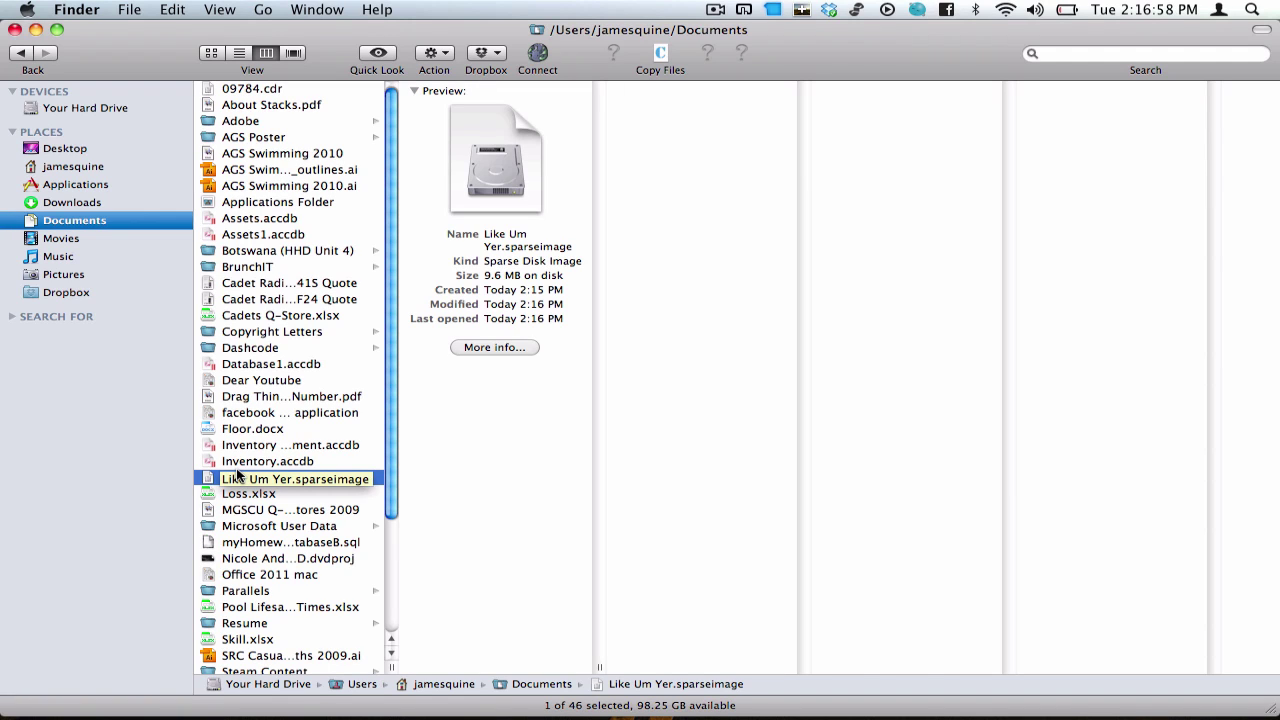
double_click(238, 476)
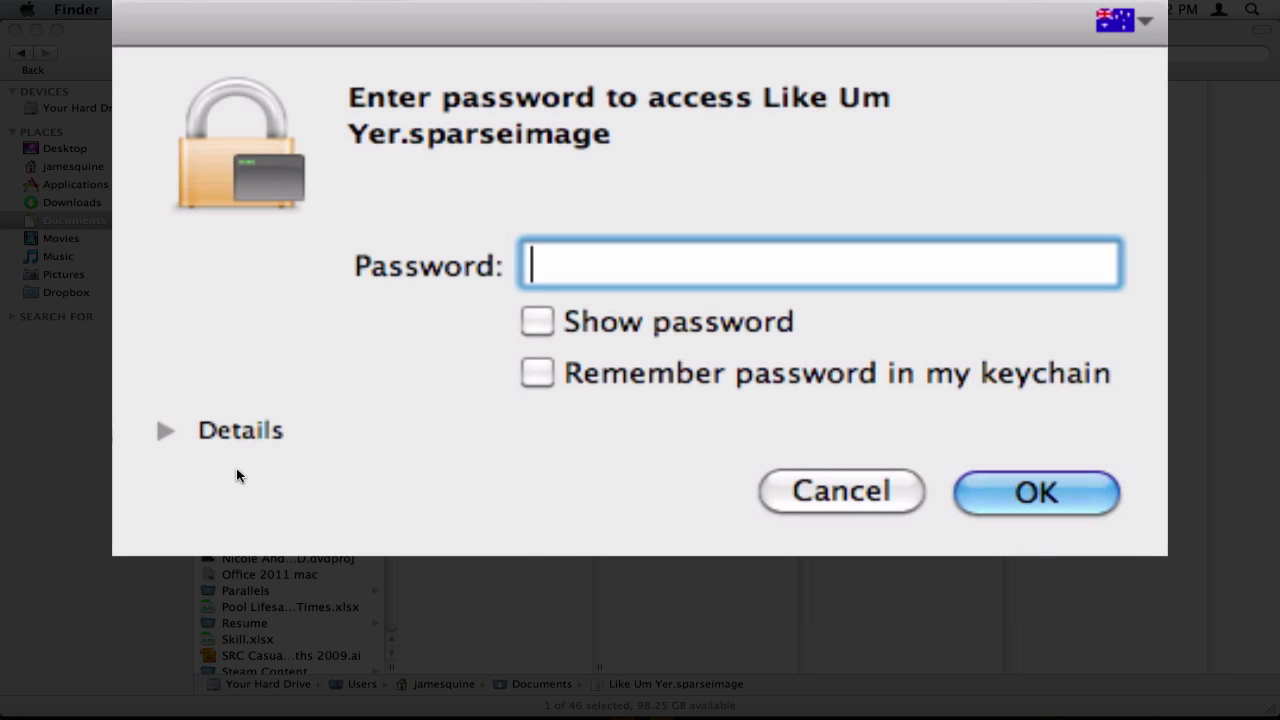
text(•••••••)
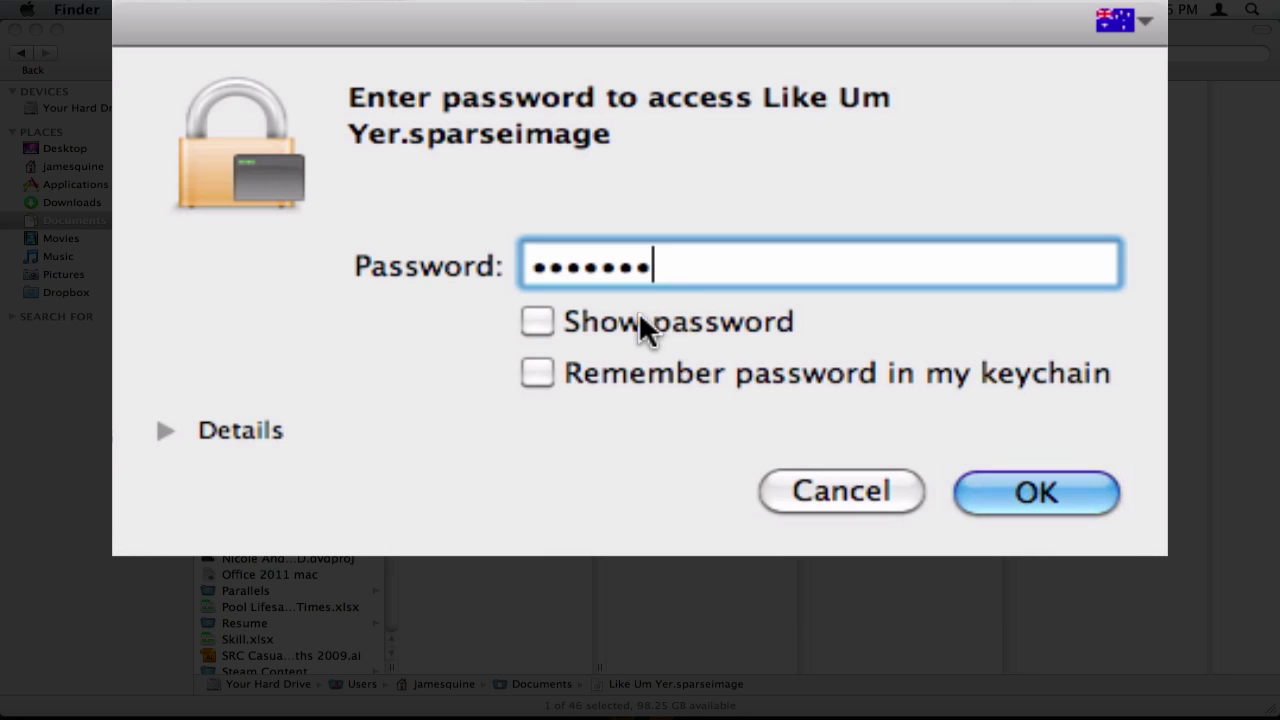
click(550, 326)
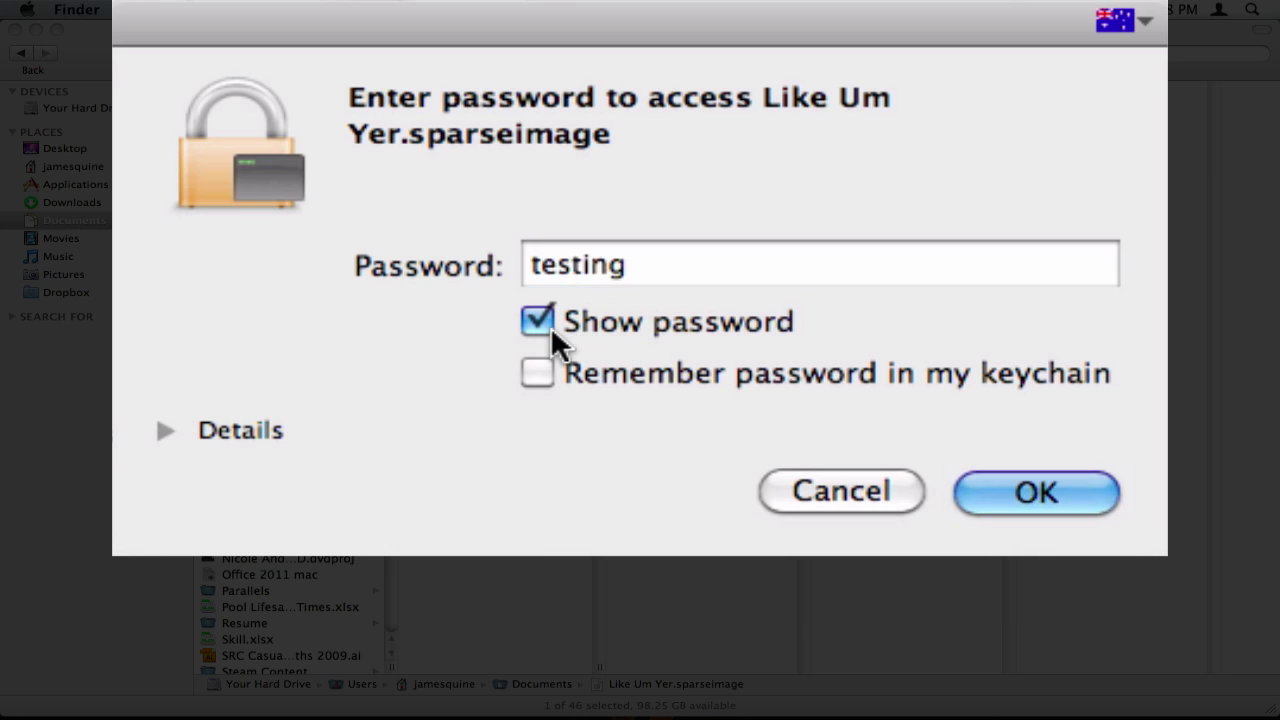
click(538, 376)
click(1016, 500)
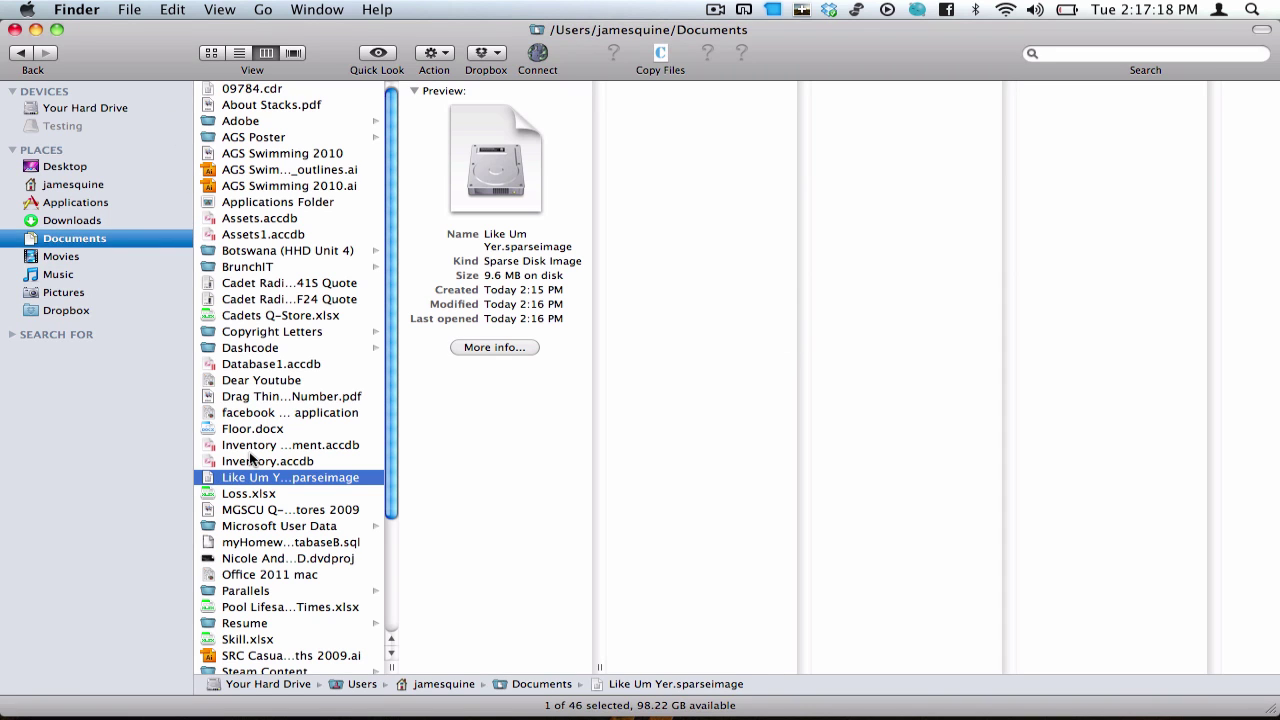
Step: Reopen the disk image and submit the password again to mount it
click(218, 477)
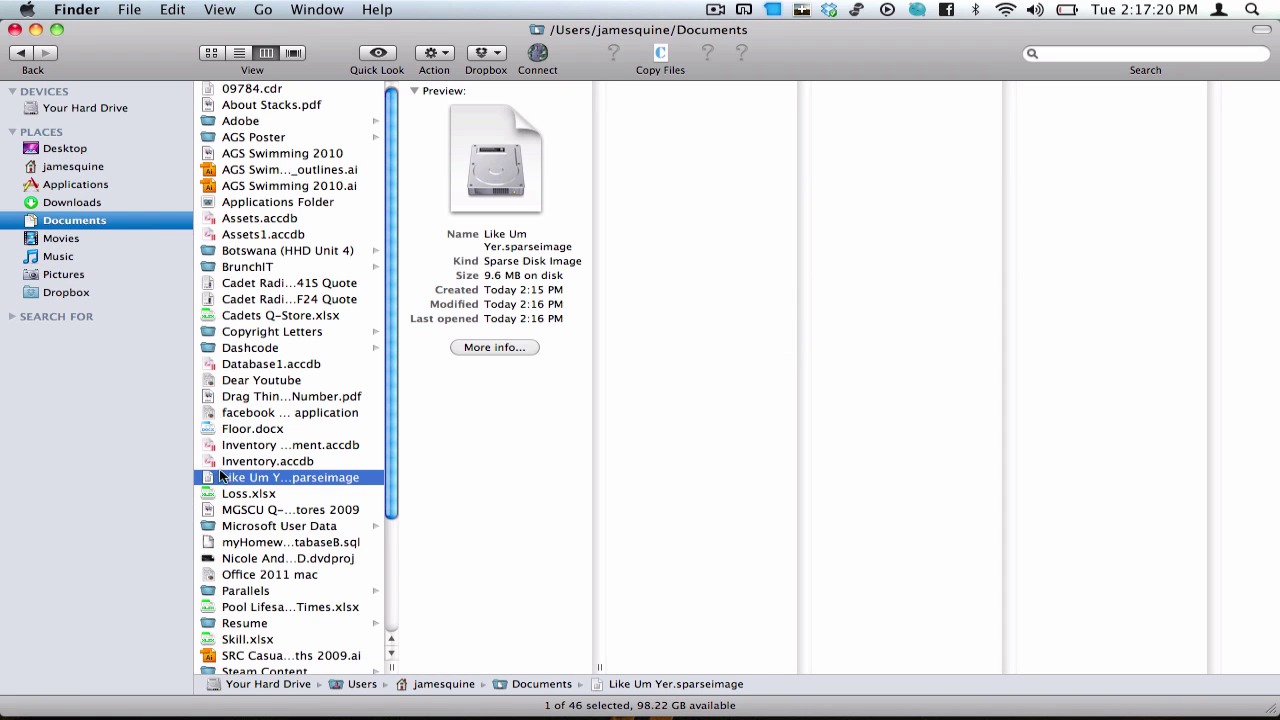
click(86, 126)
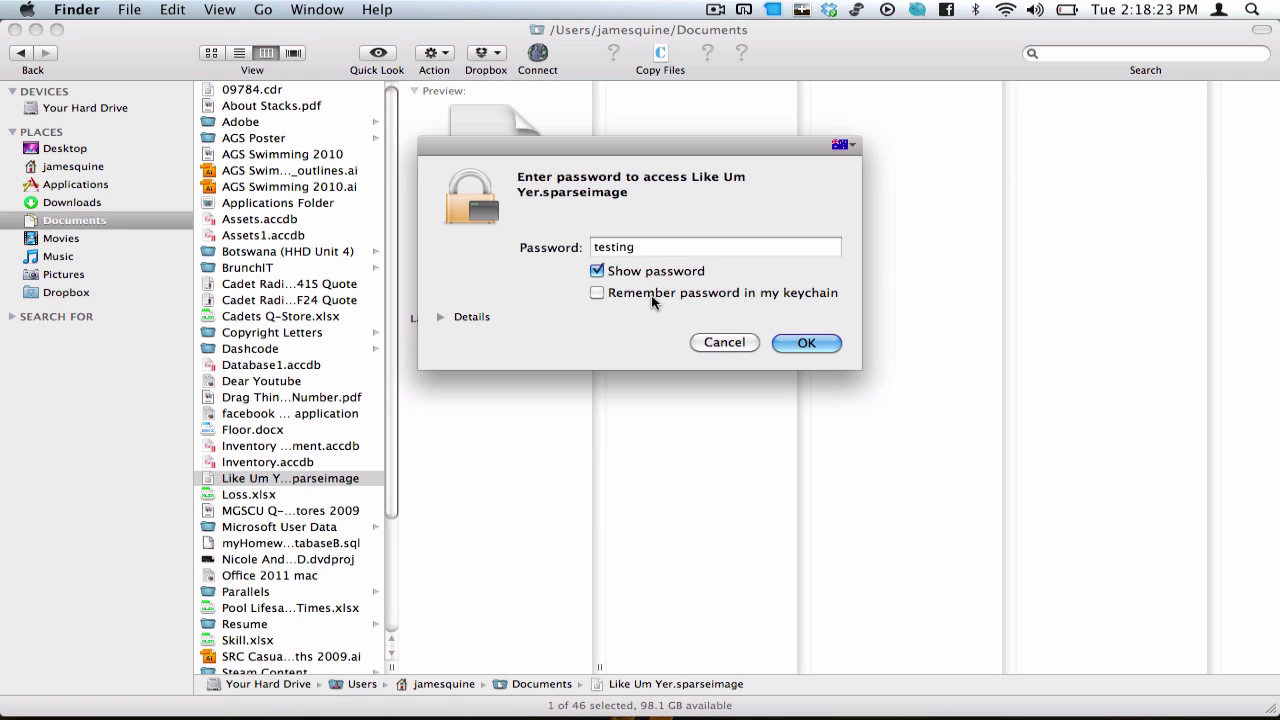
click(804, 343)
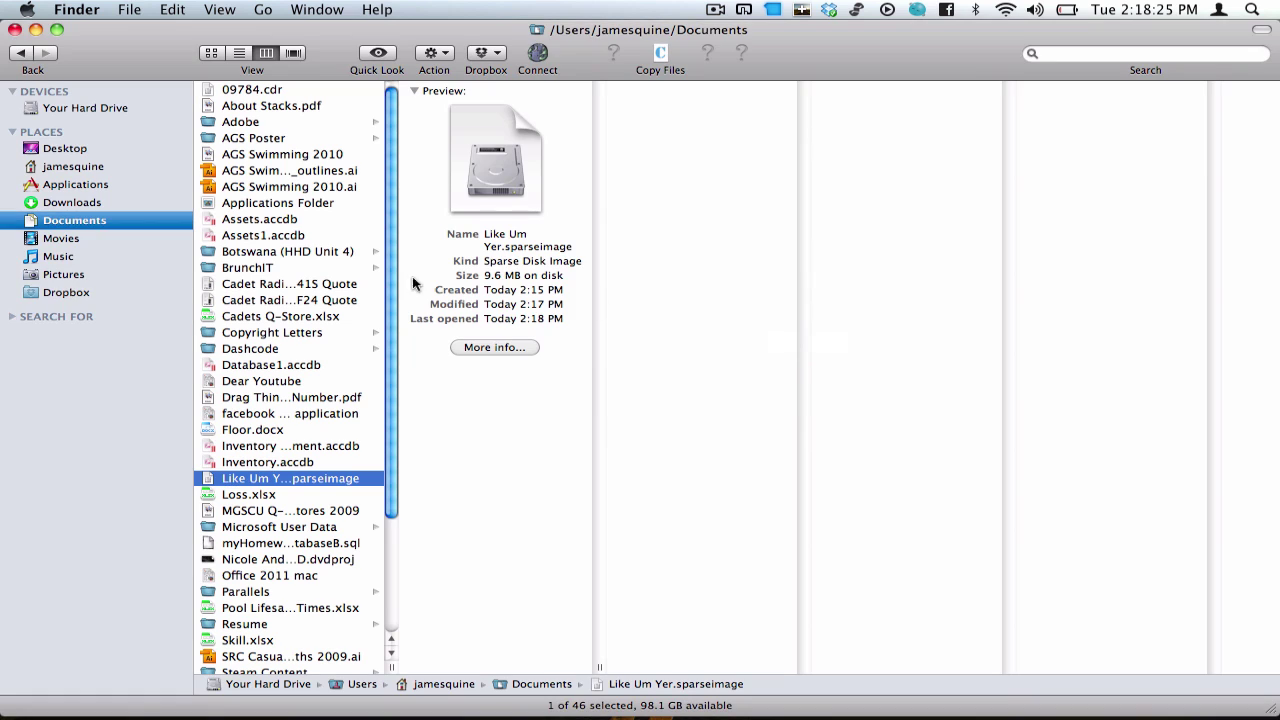
Step: Open the Testing volume's Financial Docs and launch TextEdit via a Spotlight search
click(81, 128)
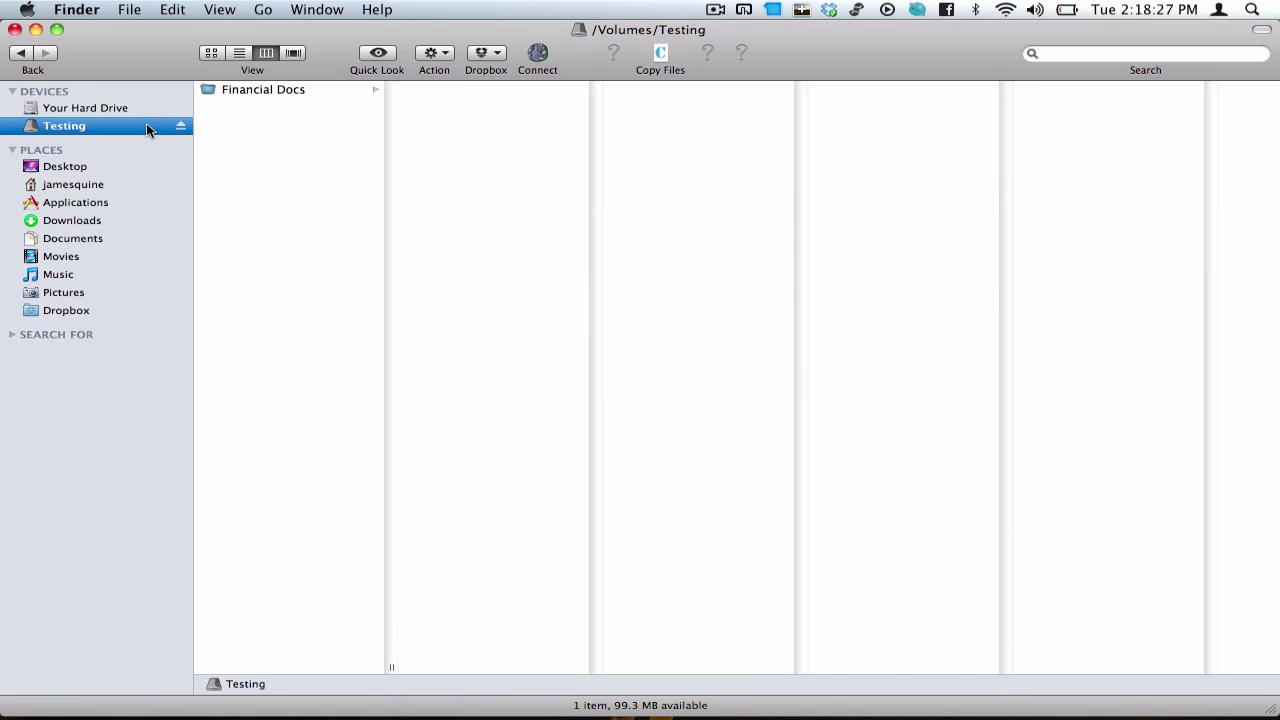
click(301, 90)
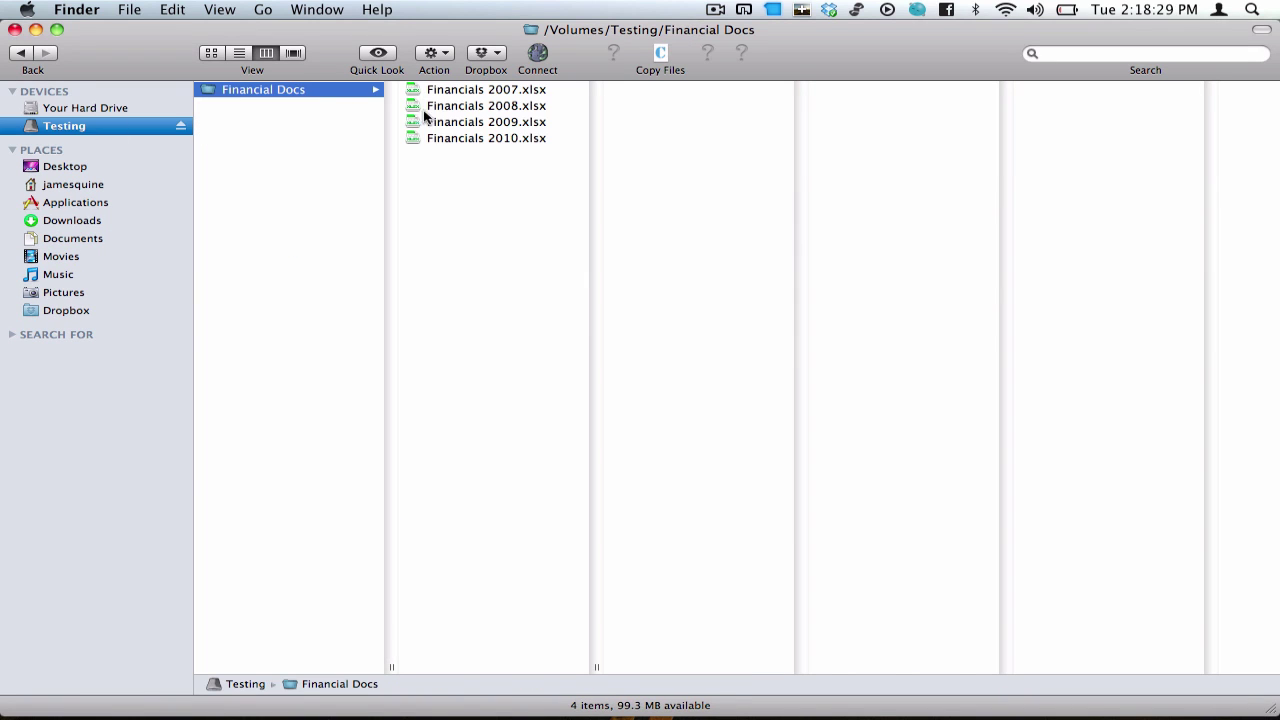
key(super+space)
text(t)
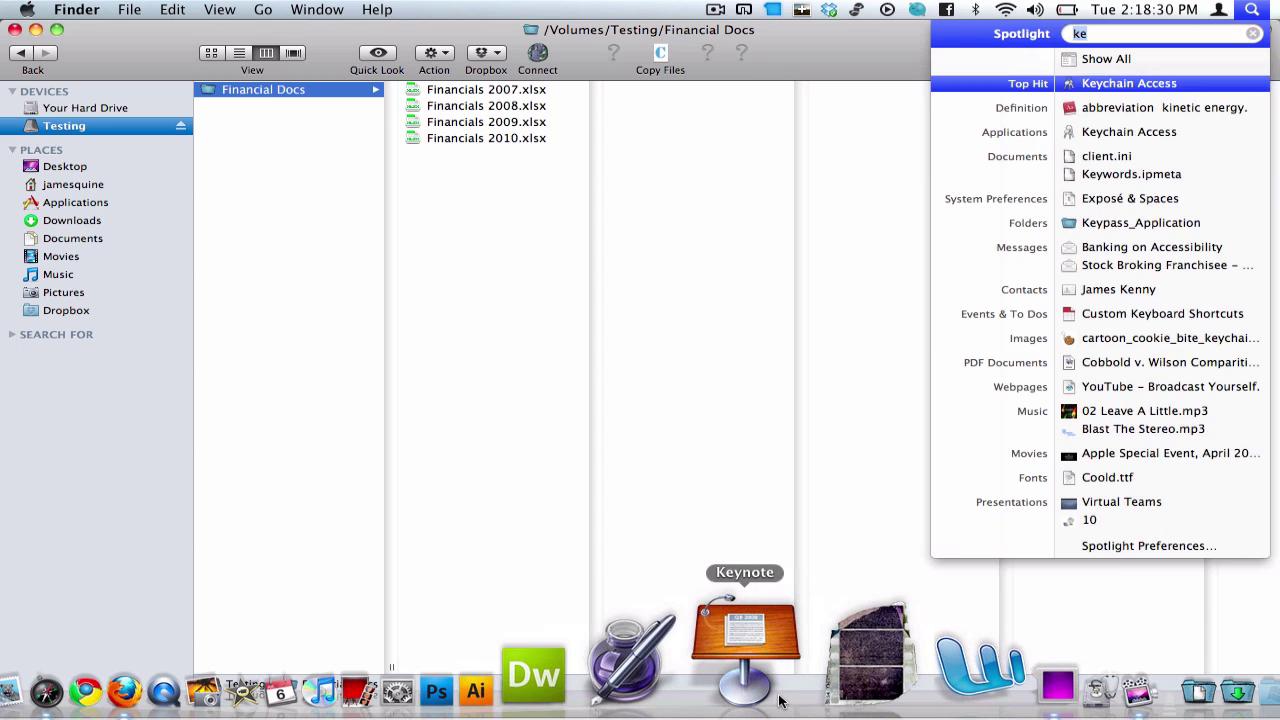
text(est)
key(BackSpace)
key(BackSpace)
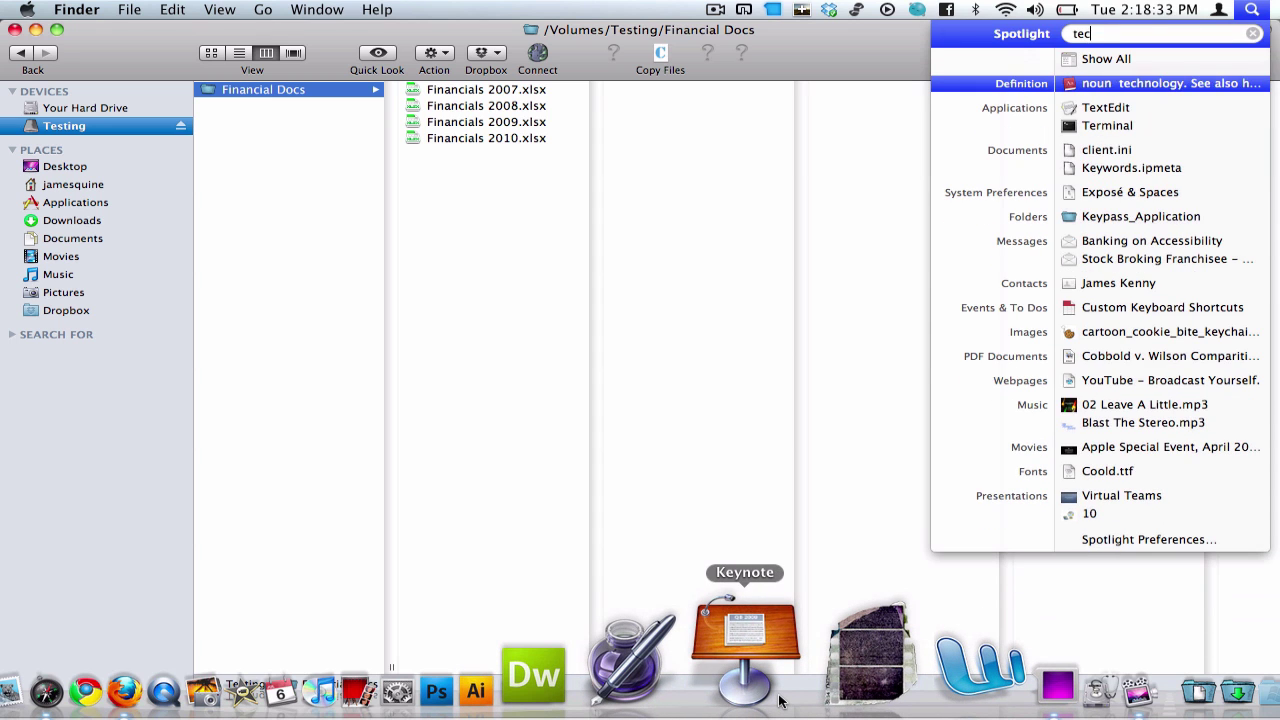
text(xt)
key(Escape)
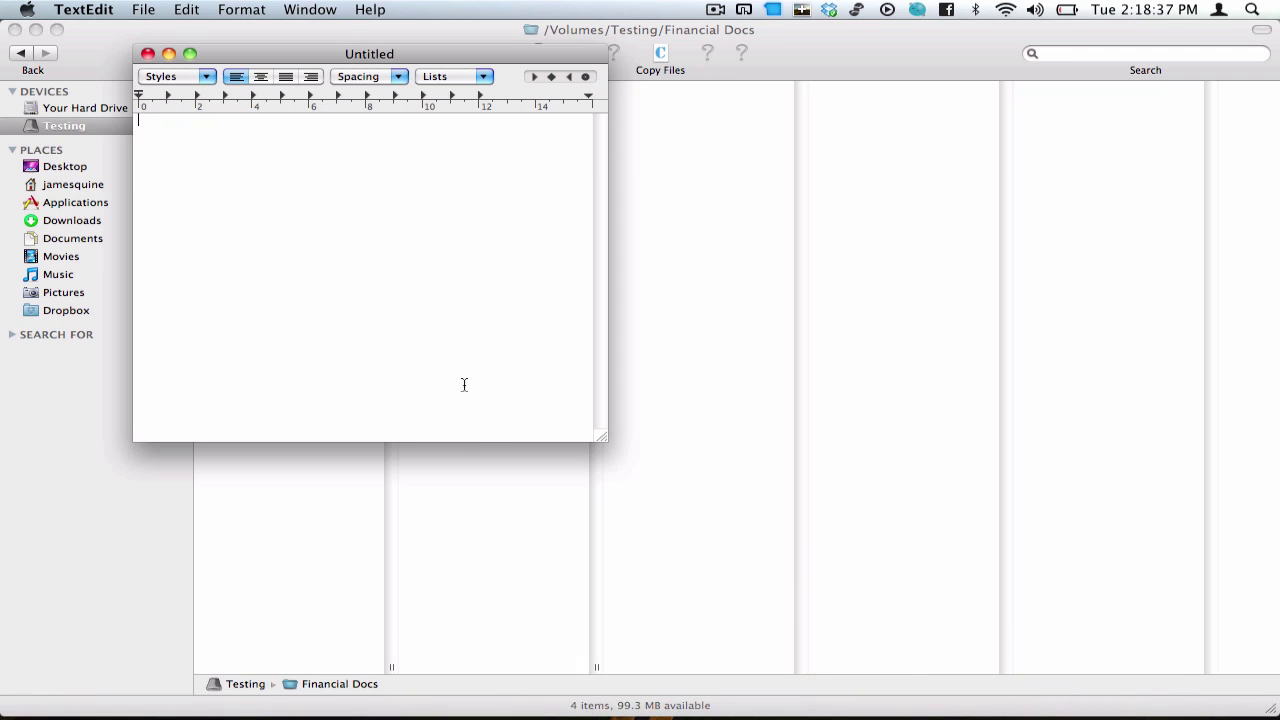
Step: Type 'Testing' in a new TextEdit document, save it to the Testing volume, and quit
text(Testing file)
key(super+s)
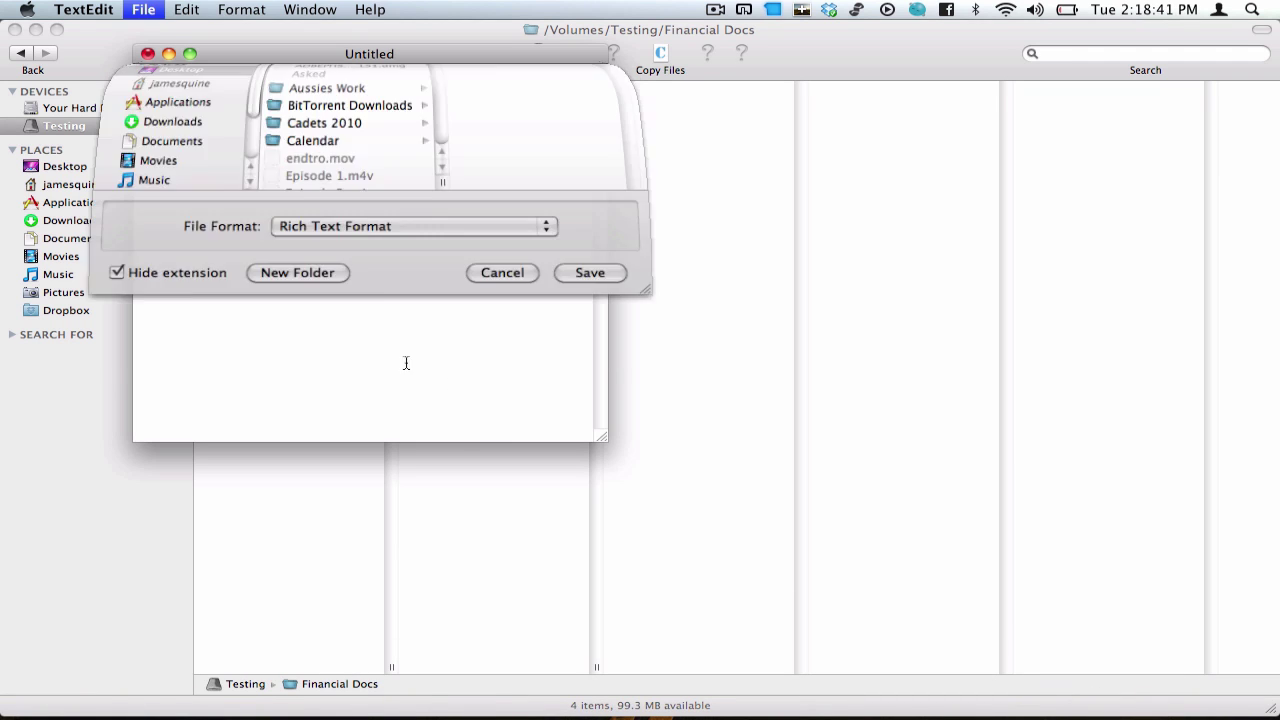
click(168, 220)
key(Return)
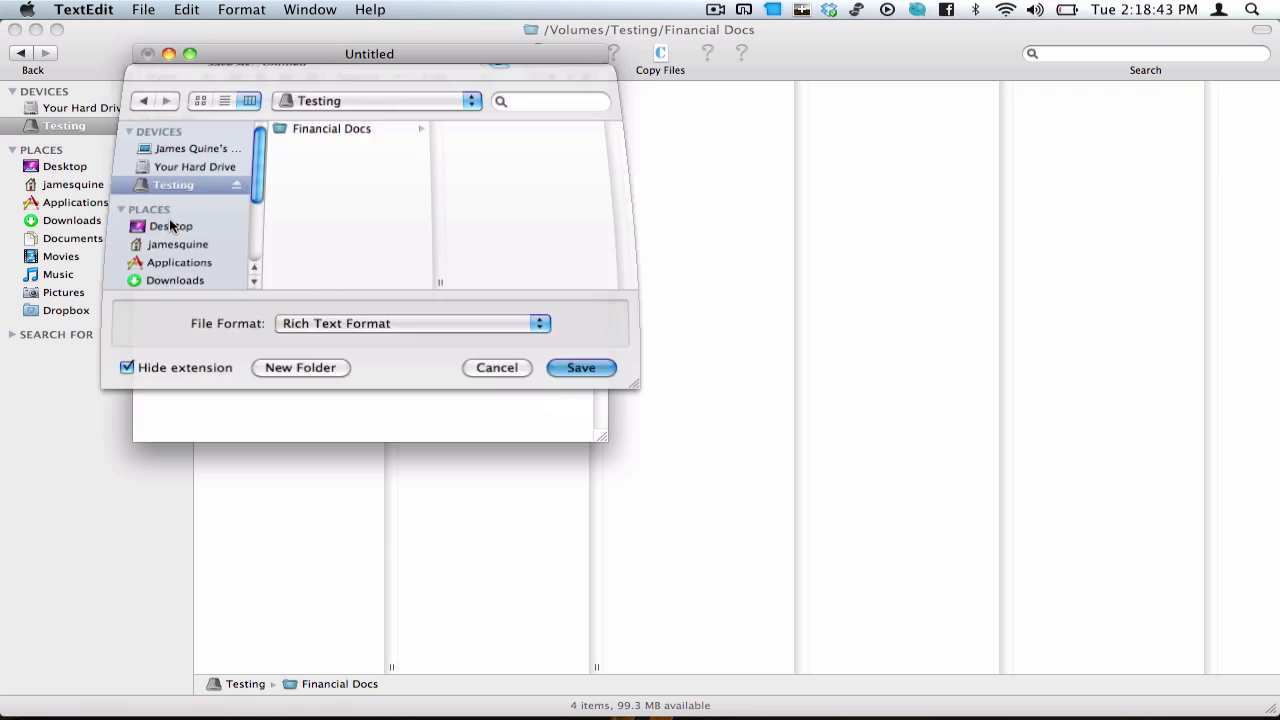
key(super+q)
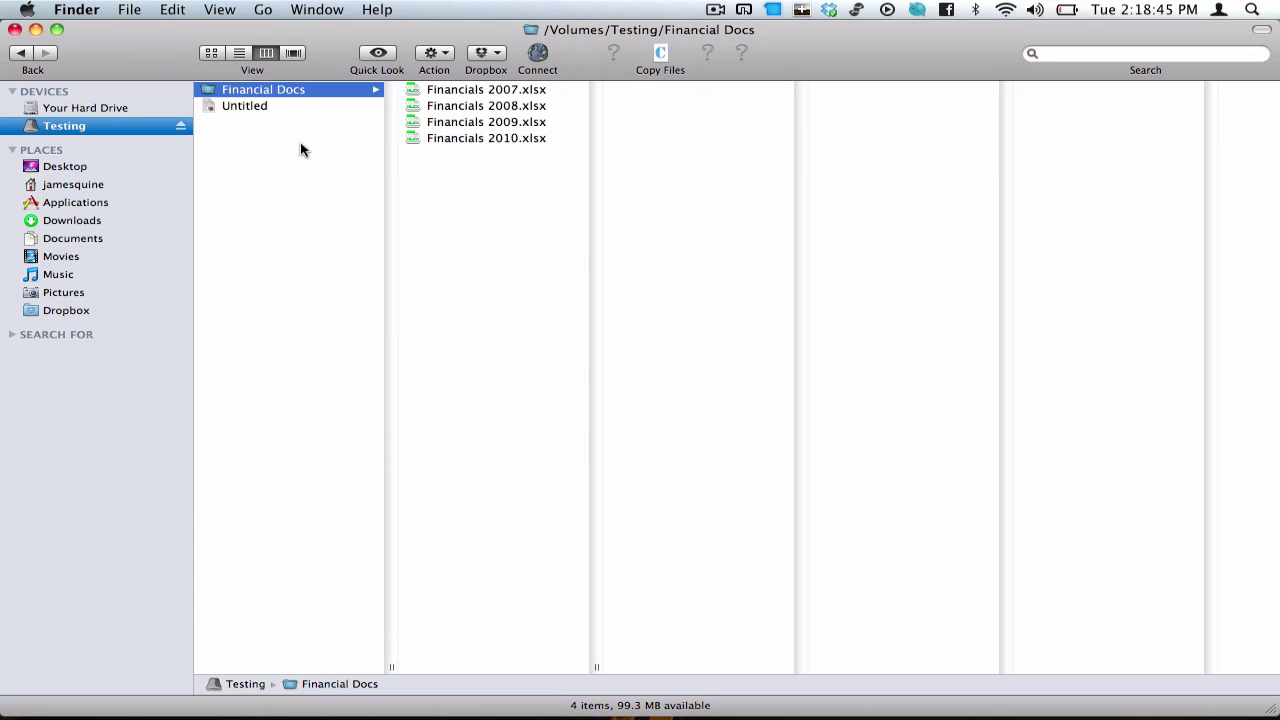
click(300, 149)
click(263, 108)
click(294, 212)
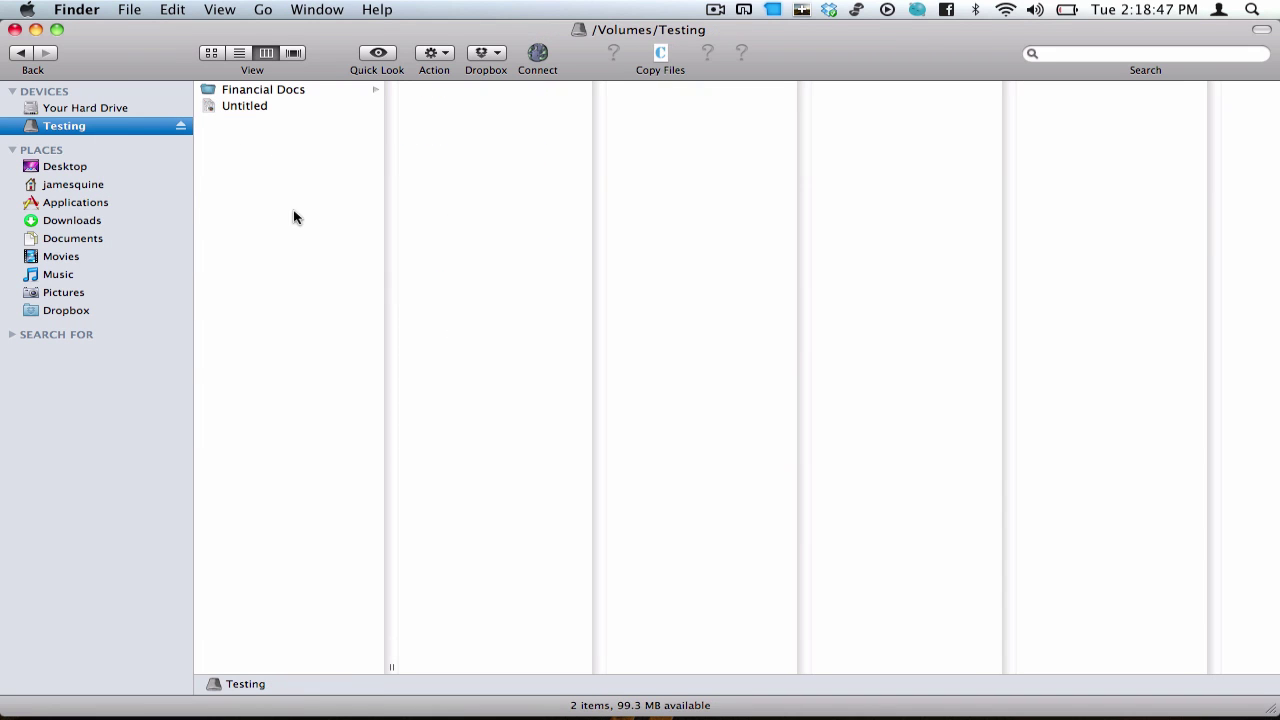